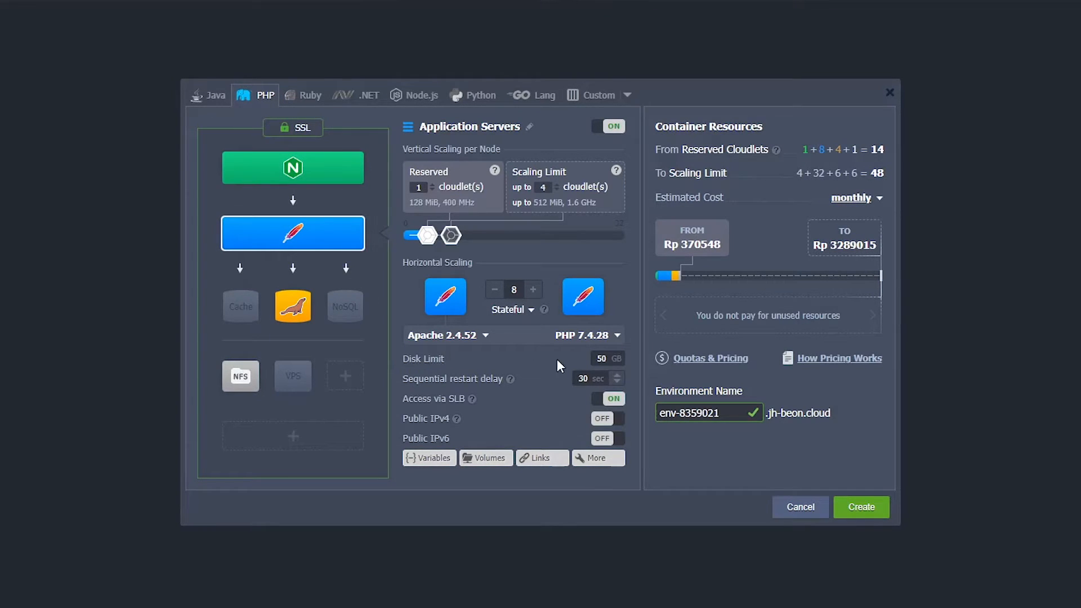
# Step: Compare the disk limits of the application servers, load balancer, SQL database and NFS storage layers
pyautogui.doubleClick(602, 359)
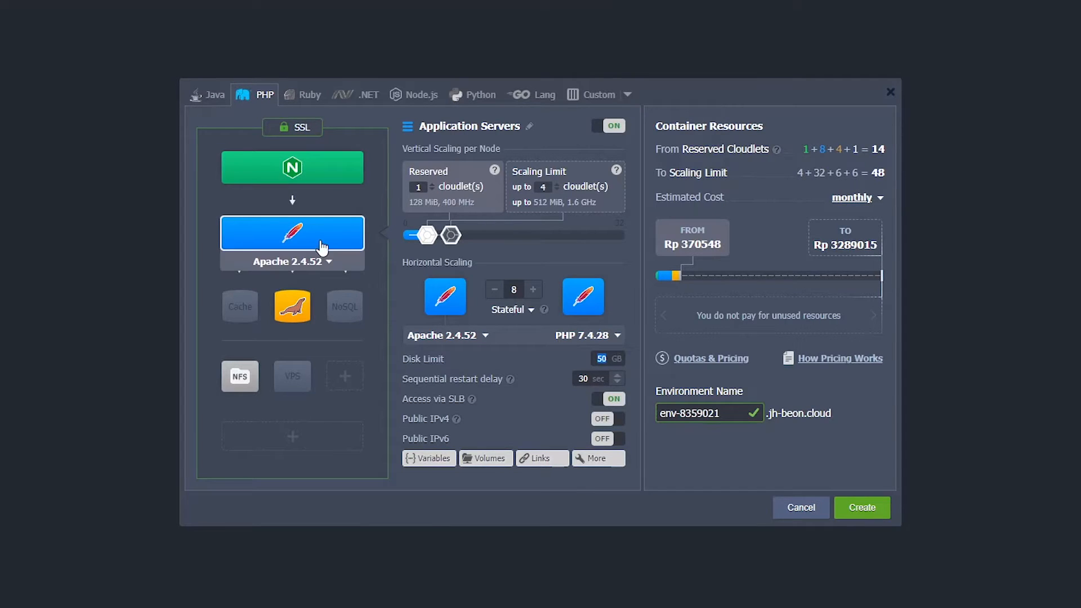
pyautogui.click(325, 172)
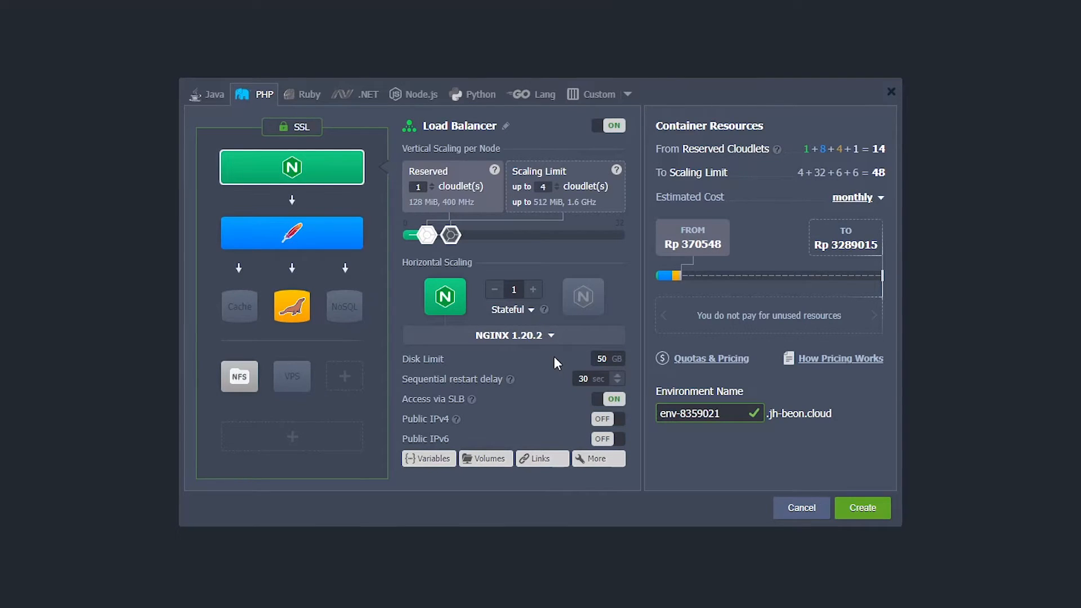
pyautogui.click(598, 359)
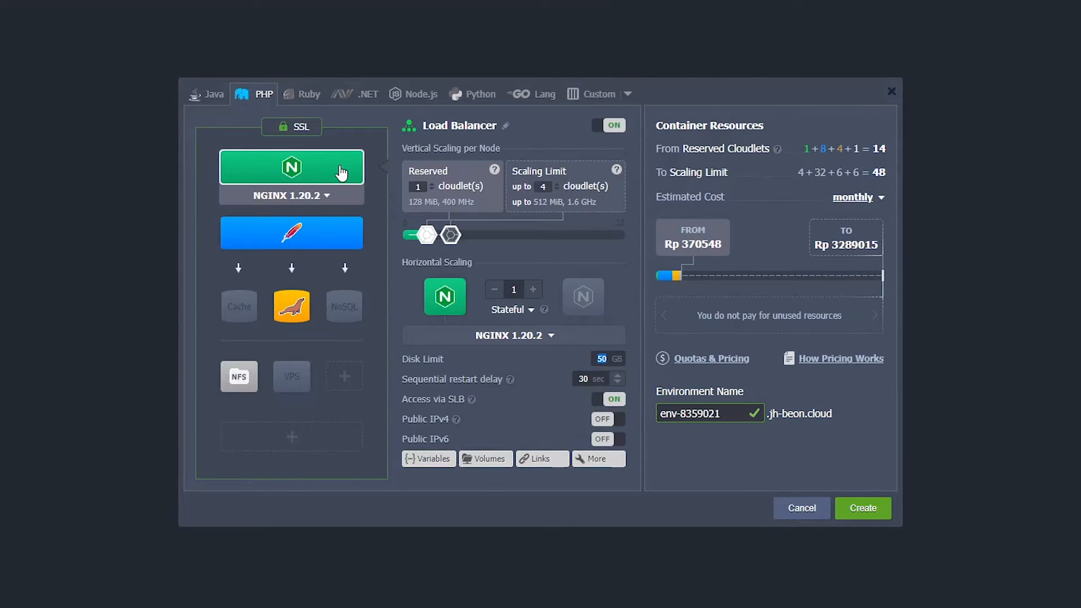
pyautogui.click(313, 245)
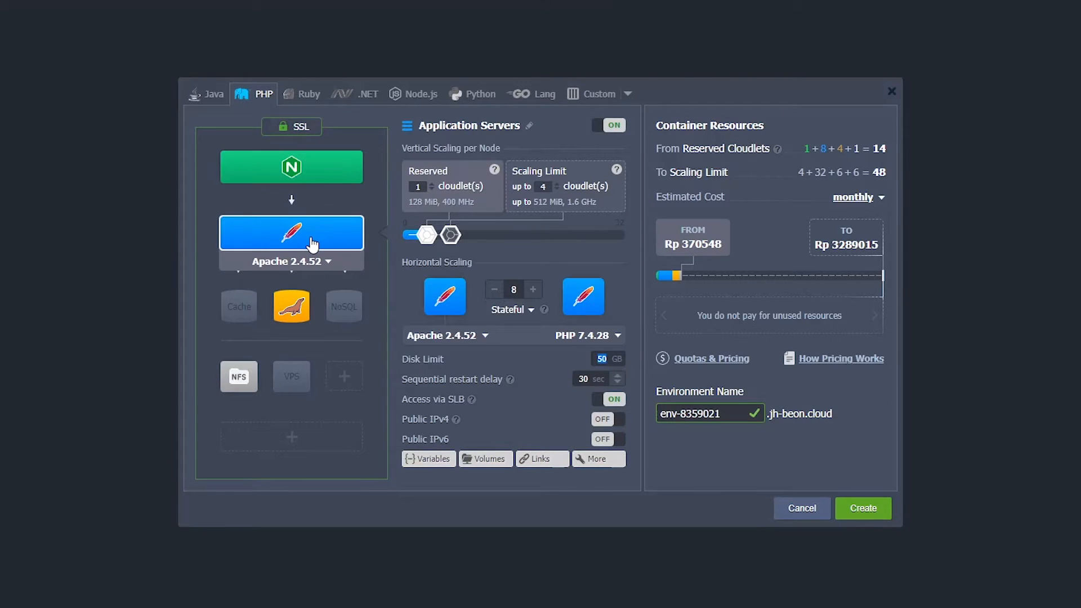
pyautogui.click(291, 307)
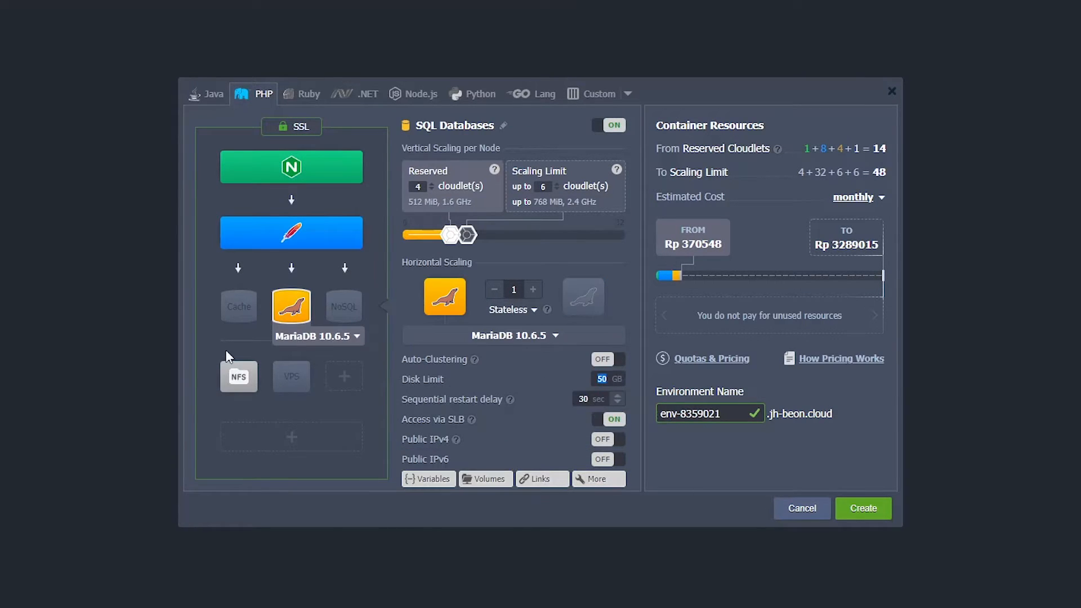
pyautogui.click(236, 382)
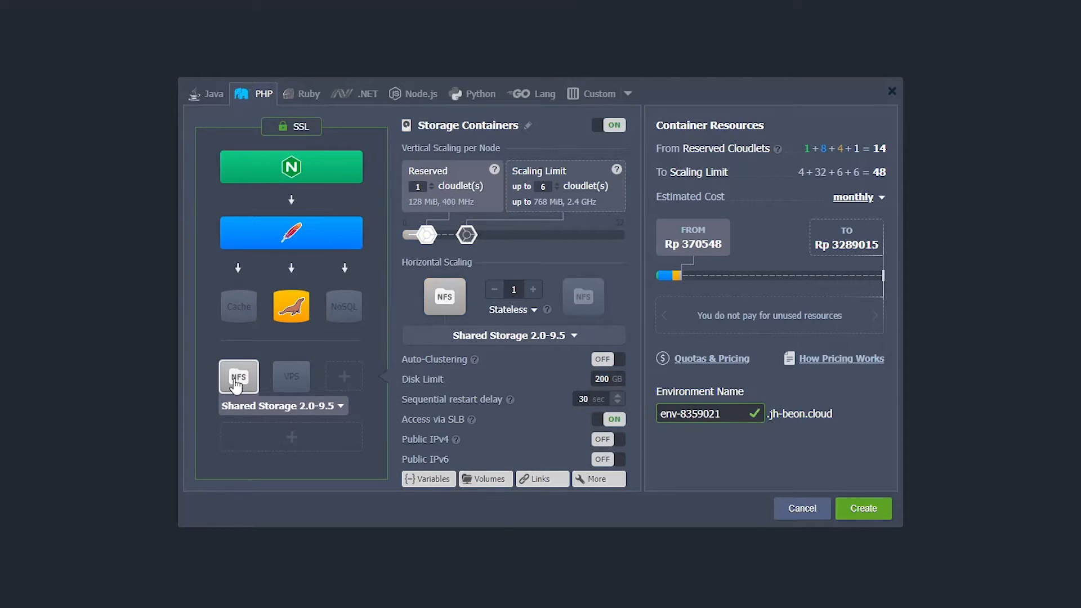
pyautogui.click(301, 249)
pyautogui.click(298, 169)
pyautogui.click(313, 243)
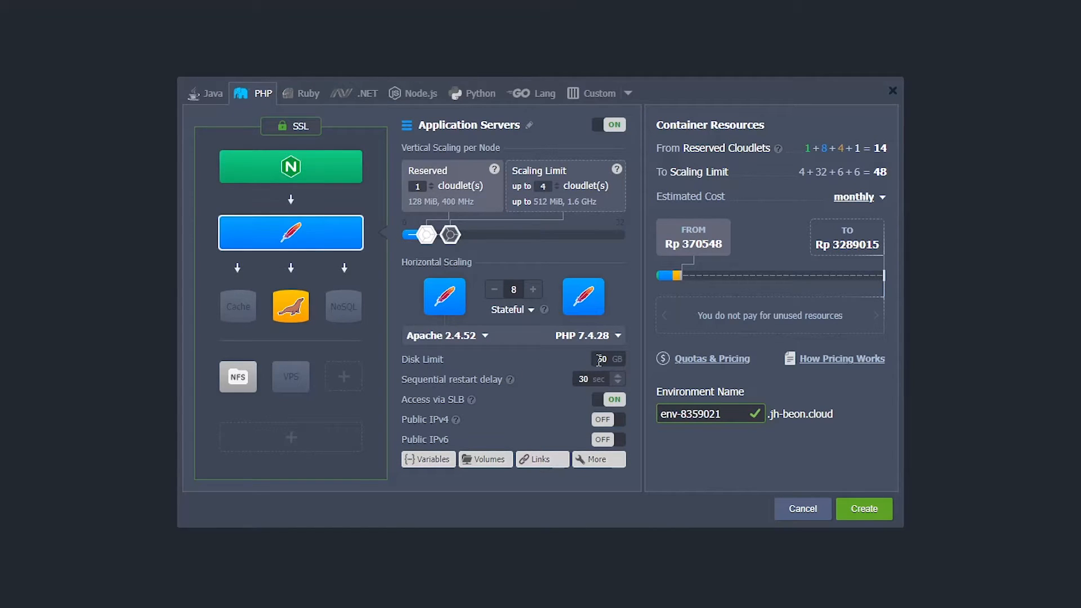
pyautogui.click(325, 166)
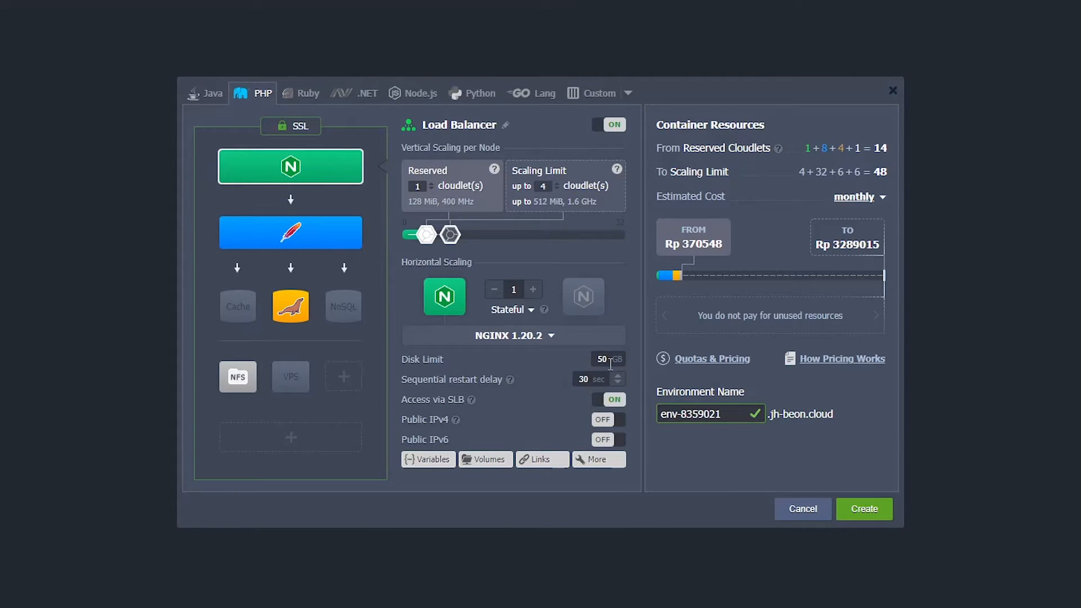
pyautogui.click(292, 306)
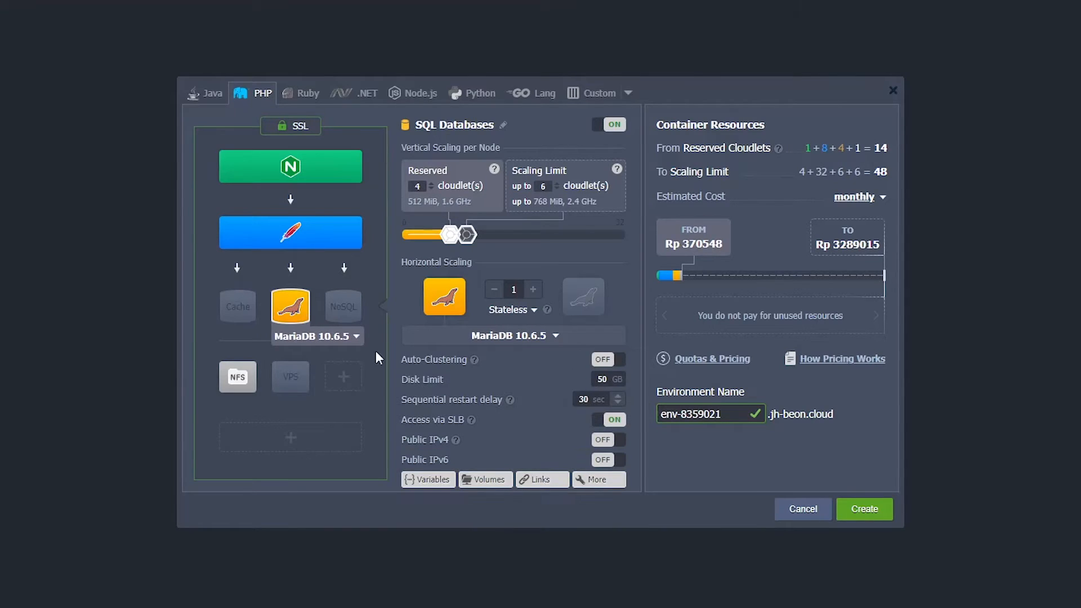
pyautogui.click(226, 383)
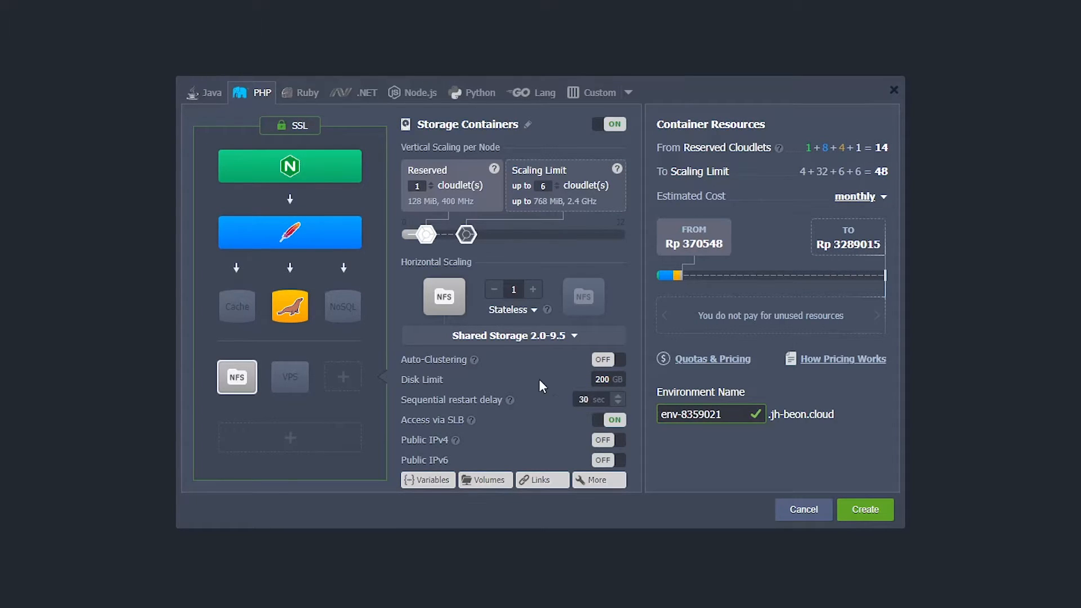
pyautogui.click(284, 313)
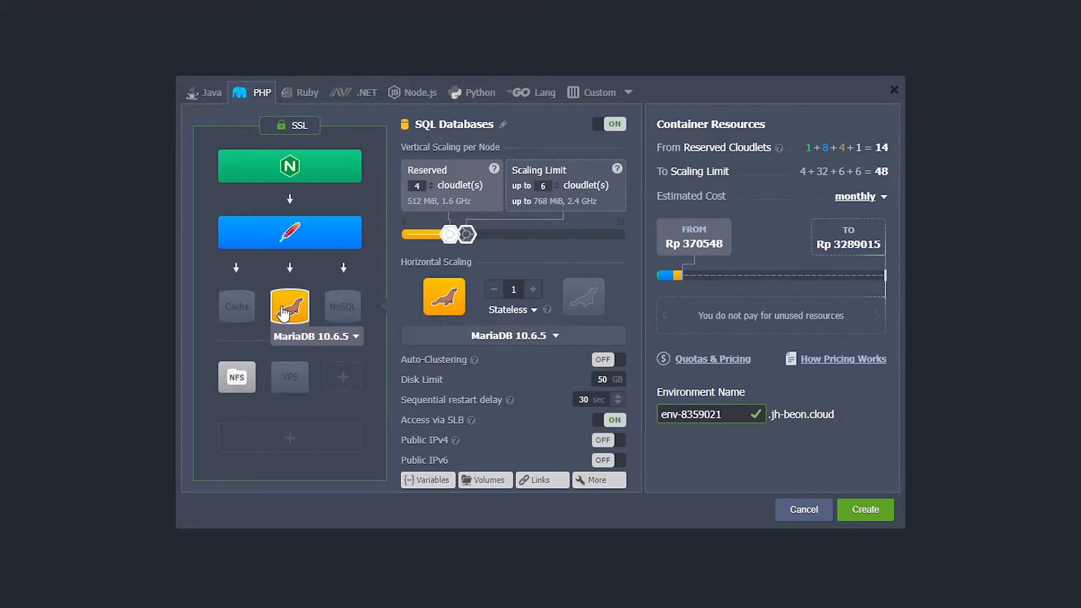
# Step: Review the estimated monthly cost breakdown for every container layer, from reserved cloudlets up to the scaling limit
pyautogui.moveTo(751, 246)
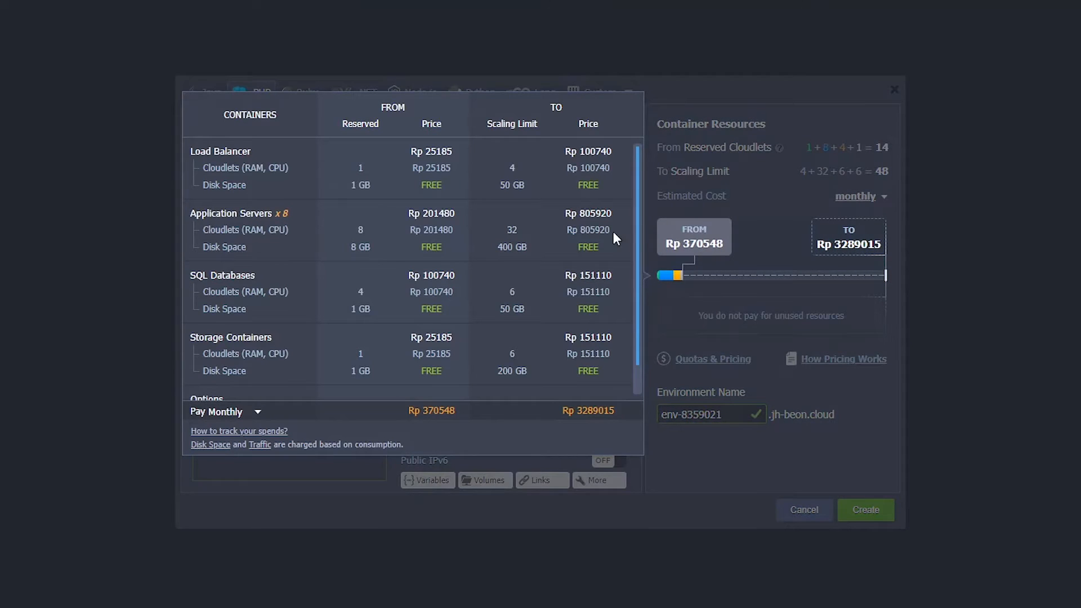
pyautogui.scroll(-1, 344, 309)
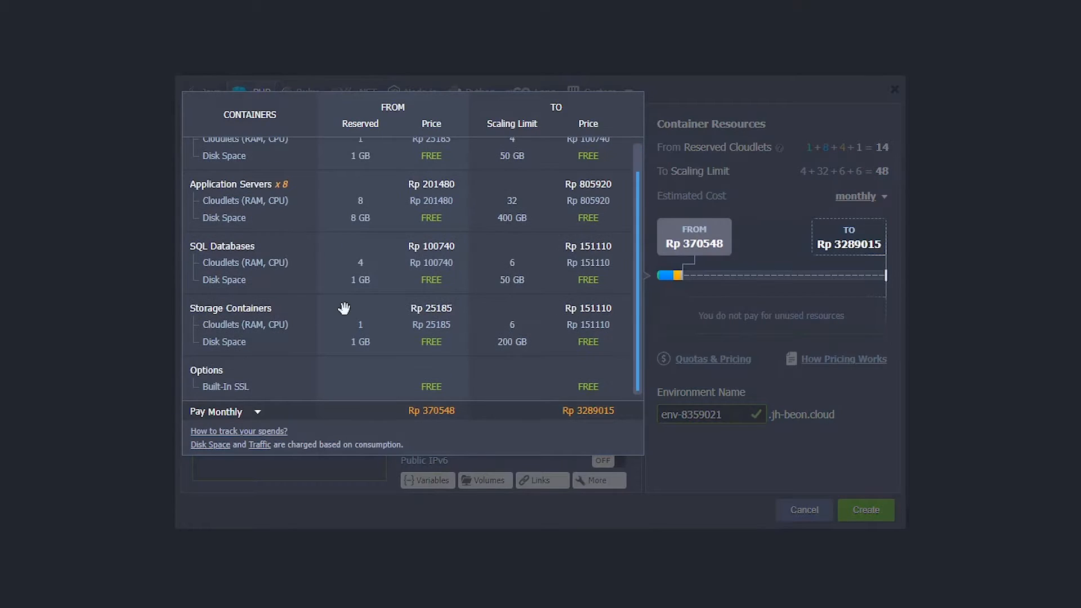
pyautogui.scroll(1, 348, 251)
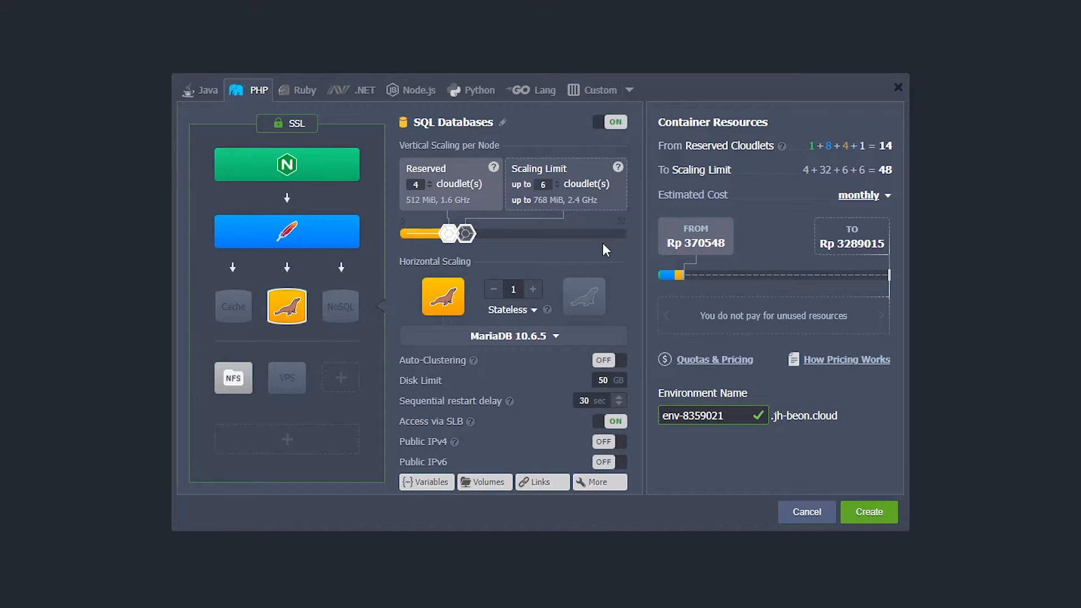
# Step: Read the help on the sequential restart delay and inspect that setting for the SQL database layer
pyautogui.moveTo(354, 164)
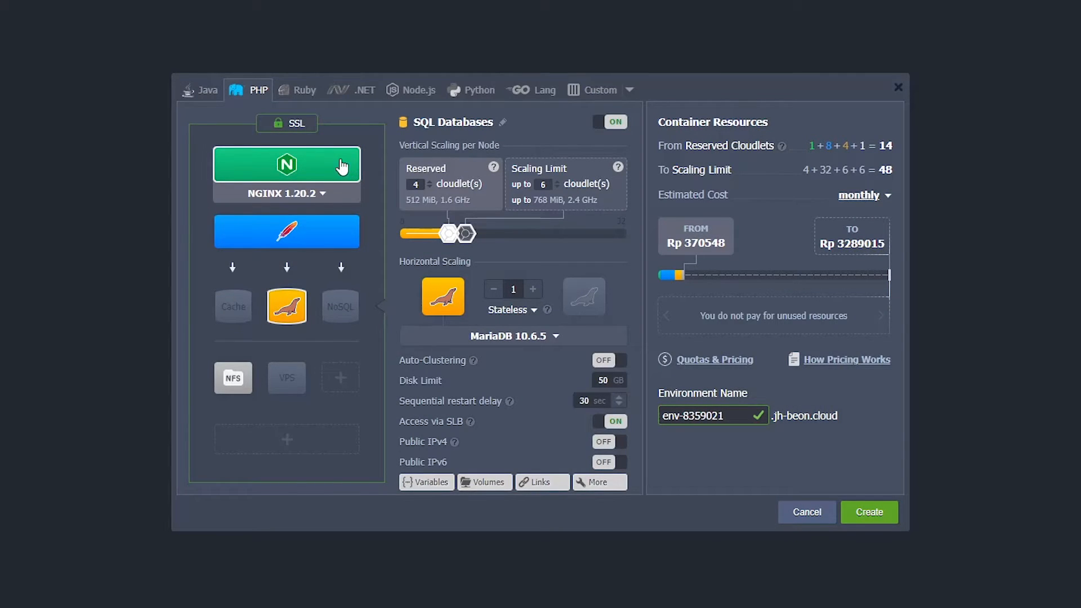
pyautogui.moveTo(229, 392)
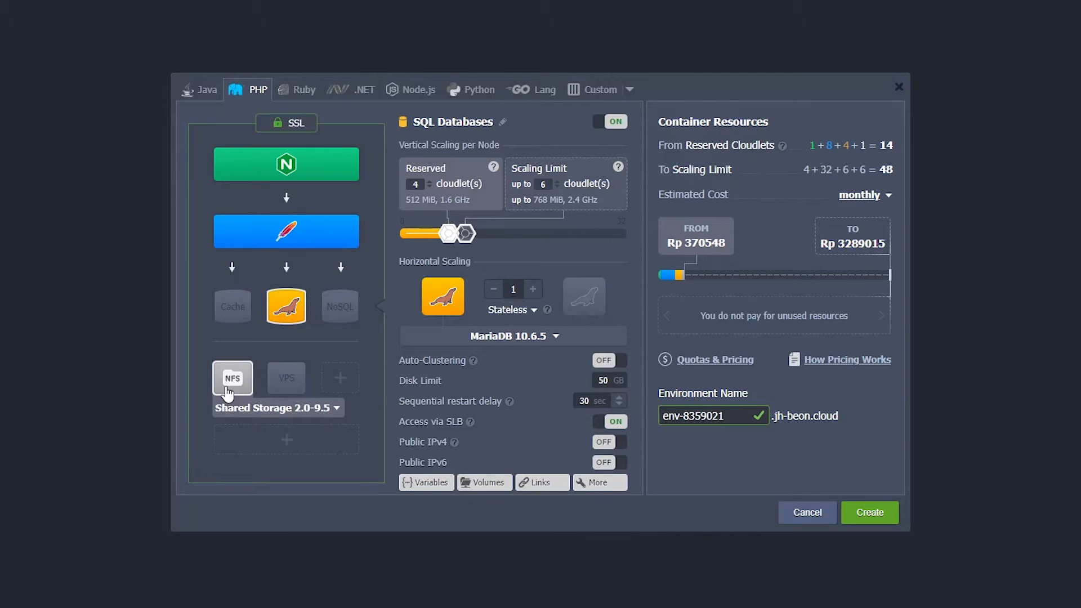
pyautogui.moveTo(509, 402)
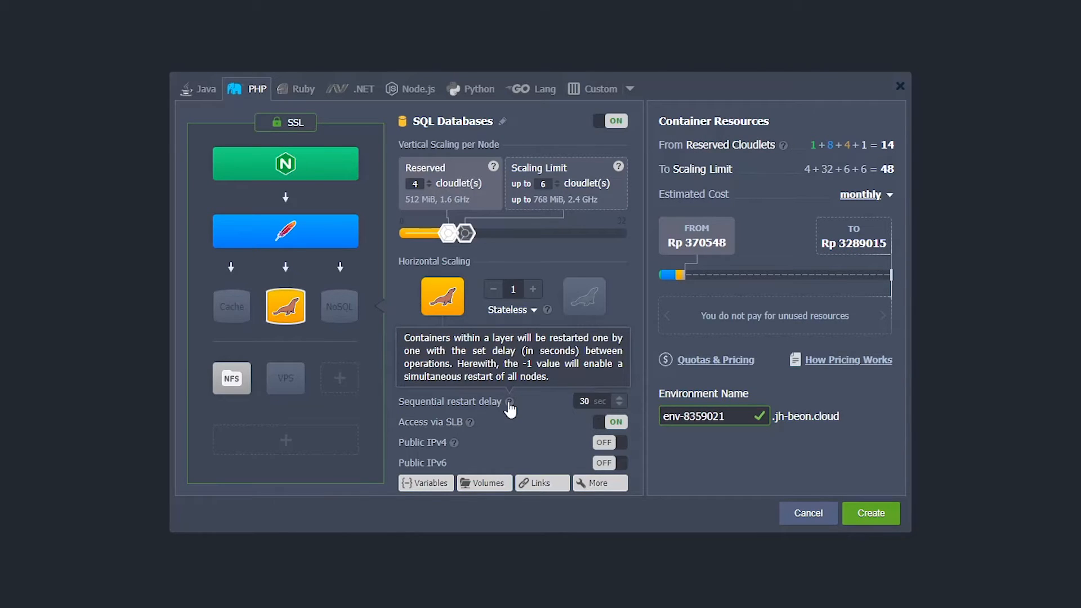
pyautogui.doubleClick(589, 401)
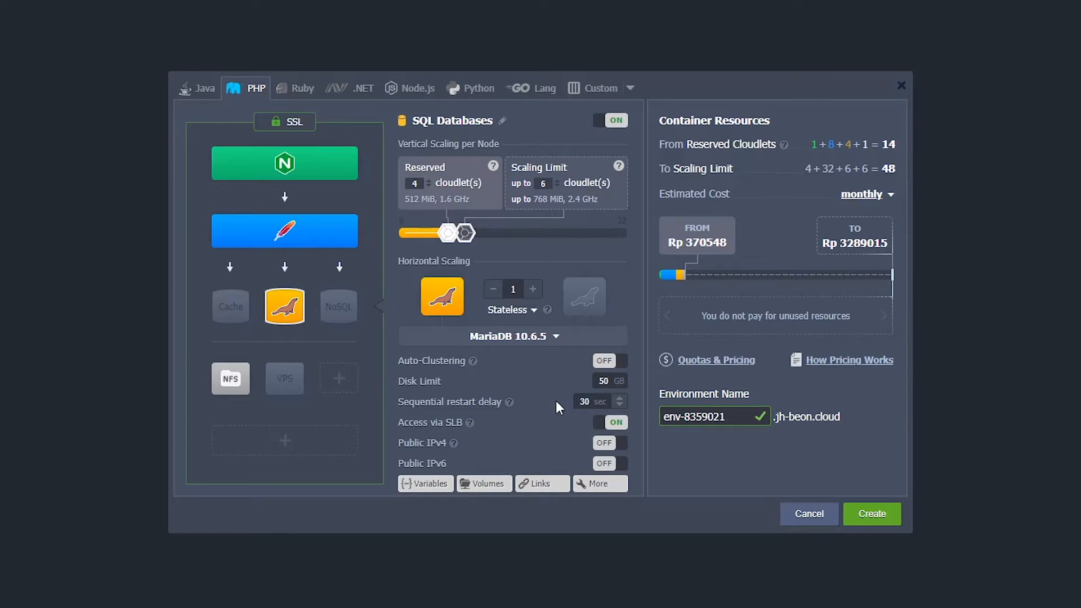
pyautogui.doubleClick(578, 400)
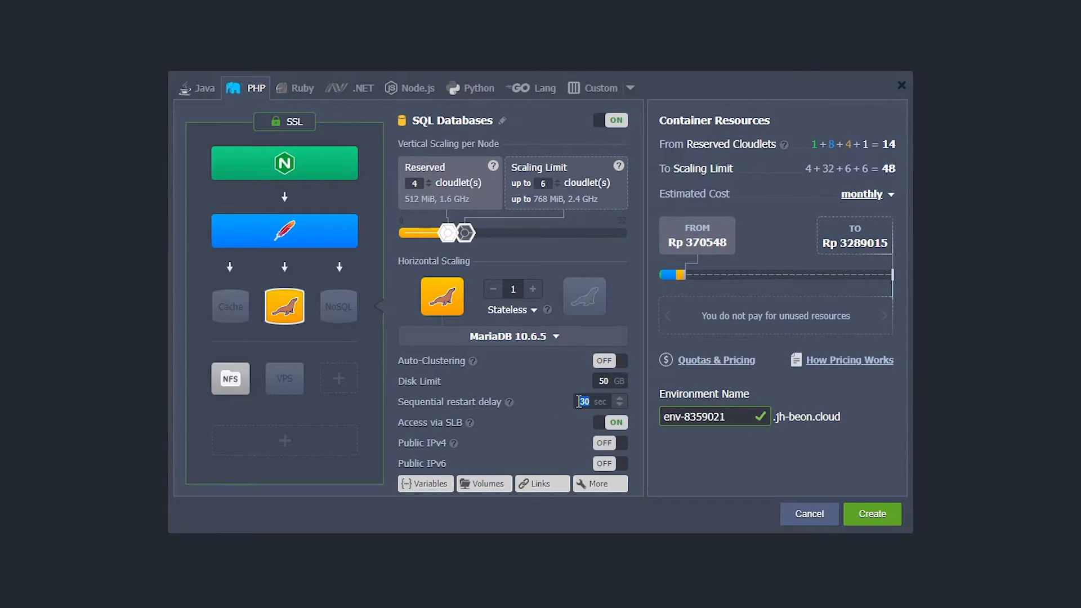
pyautogui.click(580, 401)
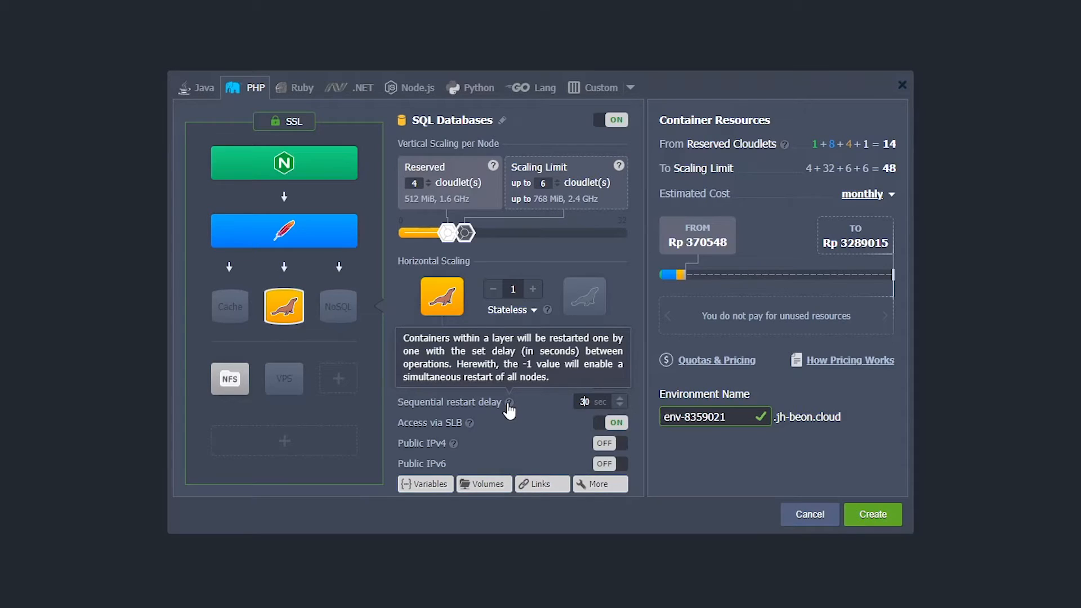
pyautogui.moveTo(519, 365); pyautogui.dragTo(532, 365)
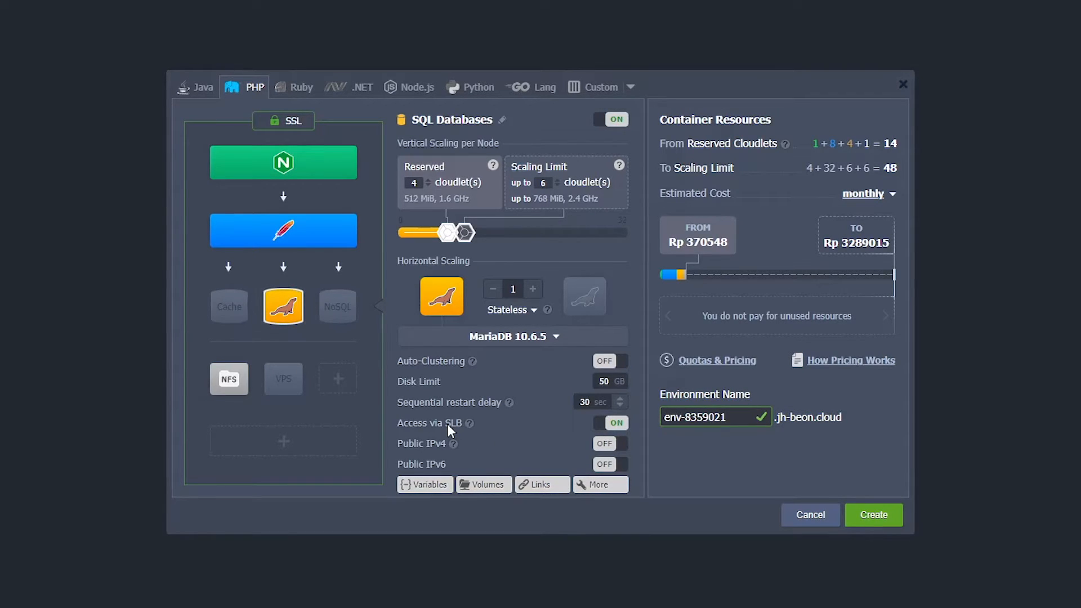
# Step: Check the Access via SLB setting on the application servers layer and on the load balancer layer
pyautogui.moveTo(465, 427)
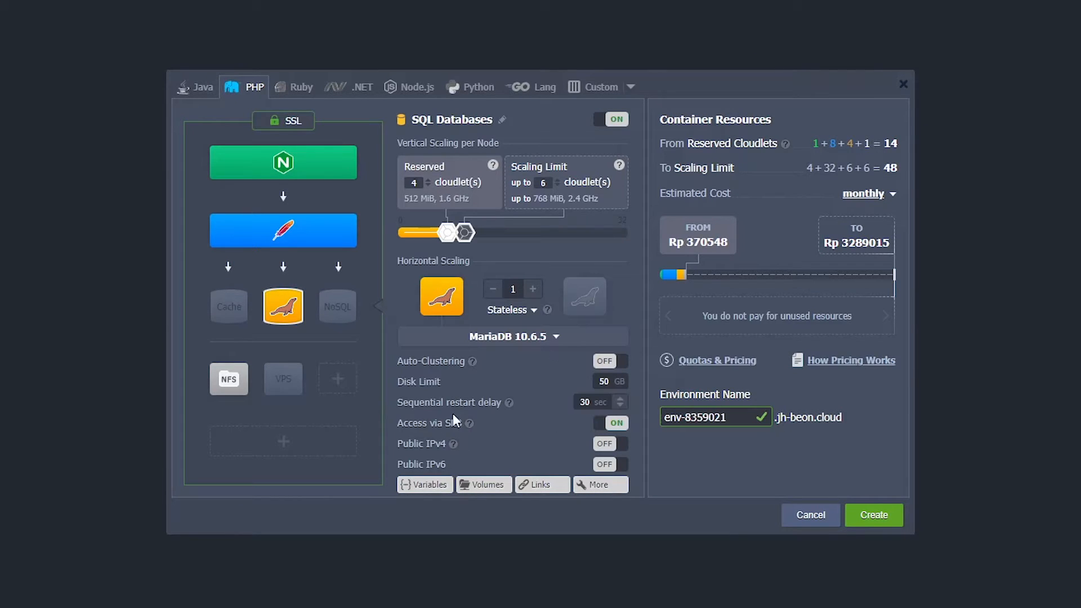
pyautogui.click(264, 241)
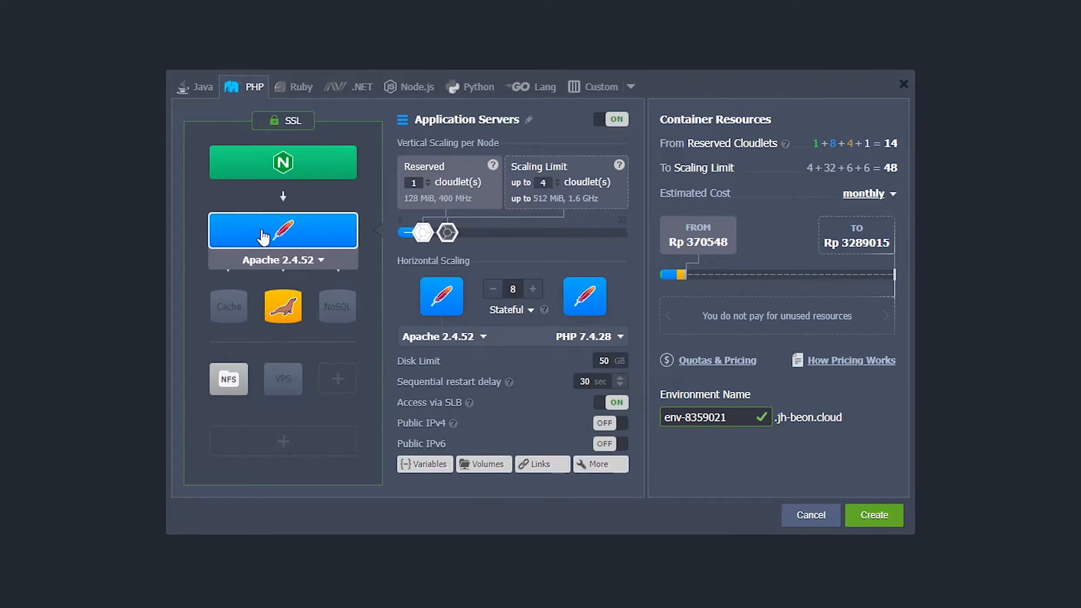
pyautogui.click(285, 179)
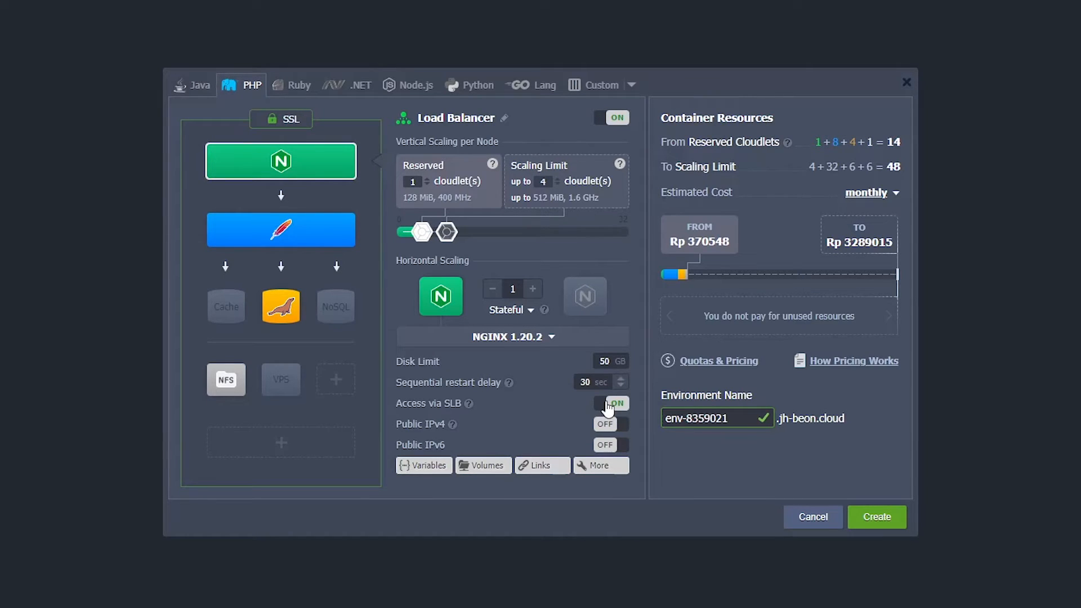
# Step: Enable public IPv4 and public IPv6 for the NGINX load balancer layer while keeping Access via SLB on
pyautogui.moveTo(453, 426)
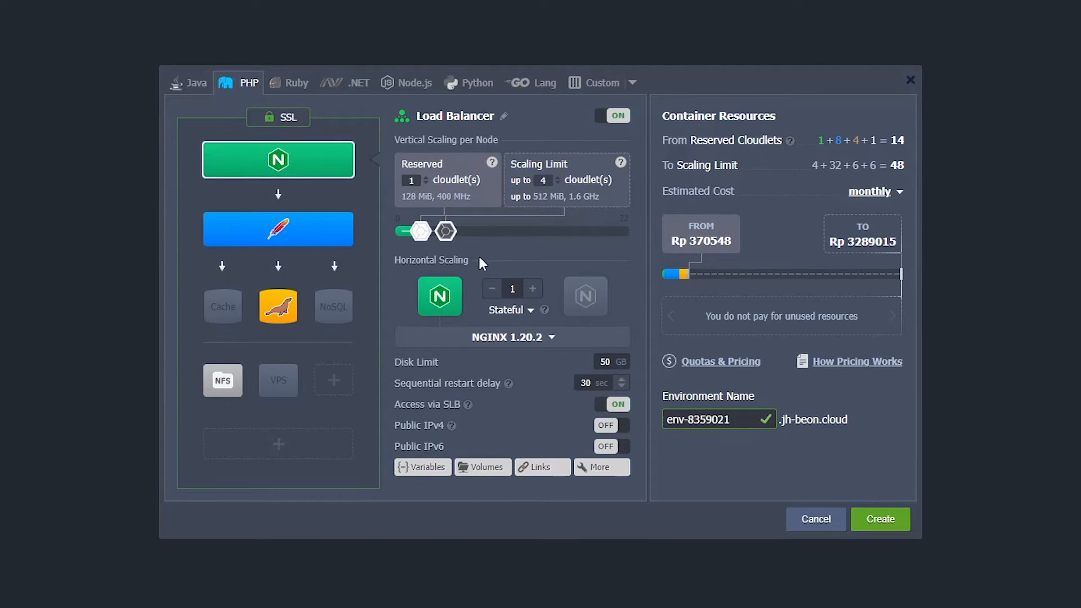
pyautogui.moveTo(452, 426)
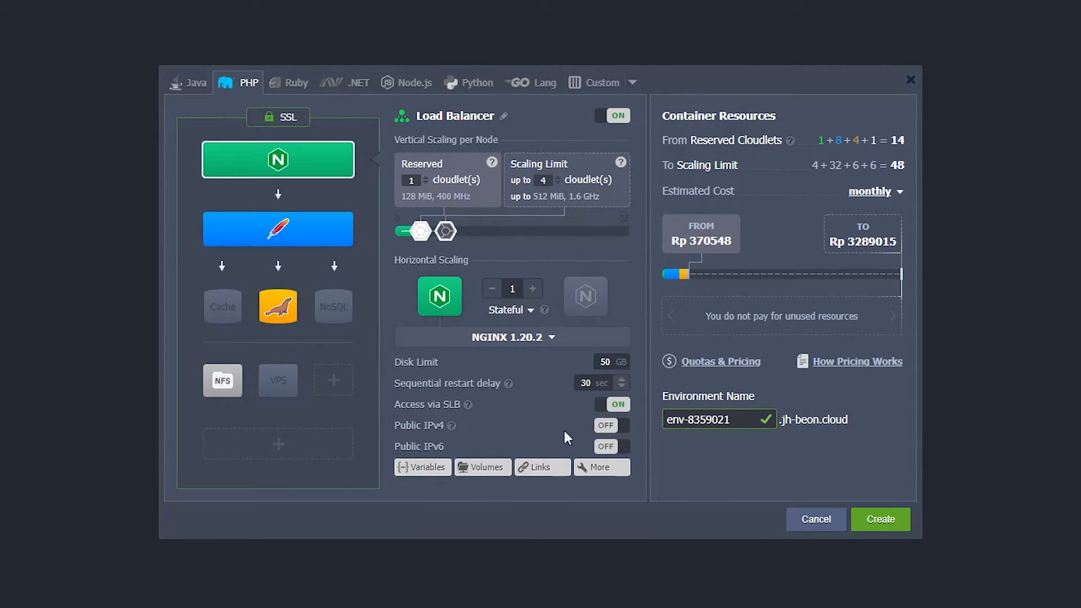
pyautogui.click(613, 433)
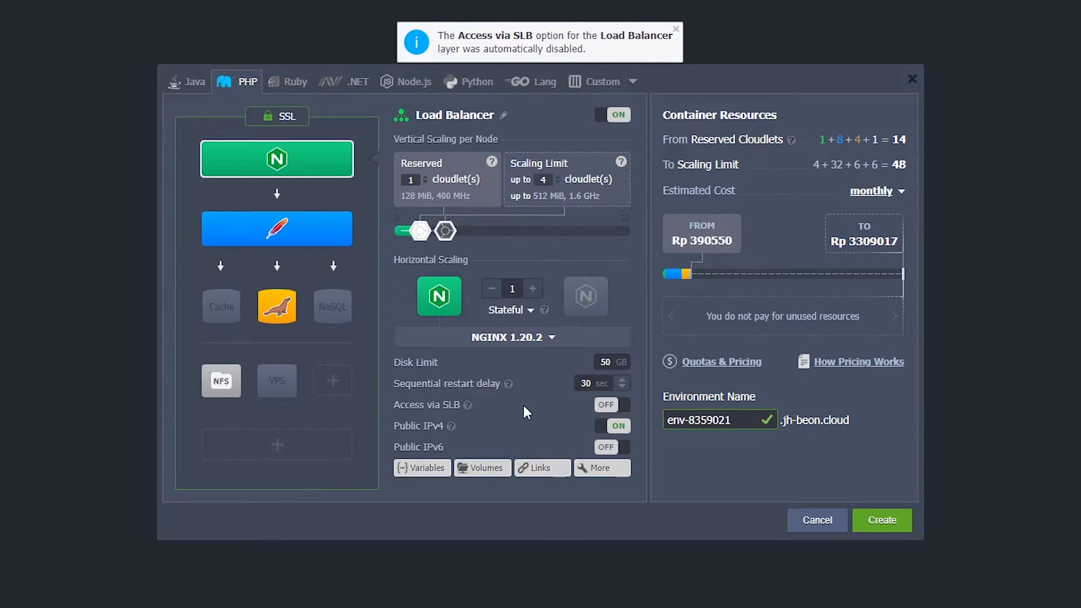
pyautogui.click(613, 405)
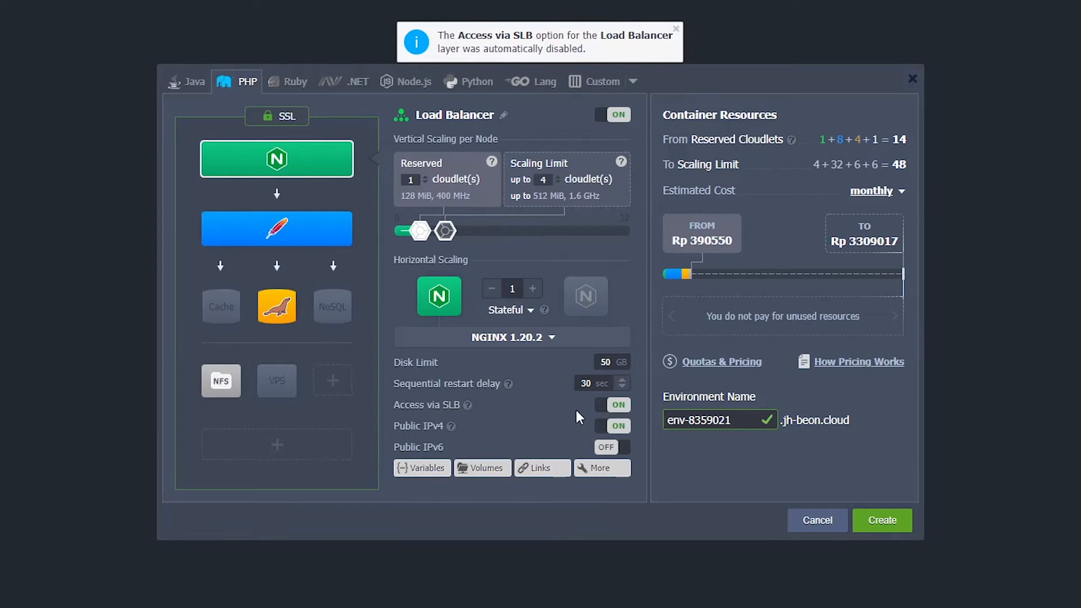
pyautogui.click(612, 448)
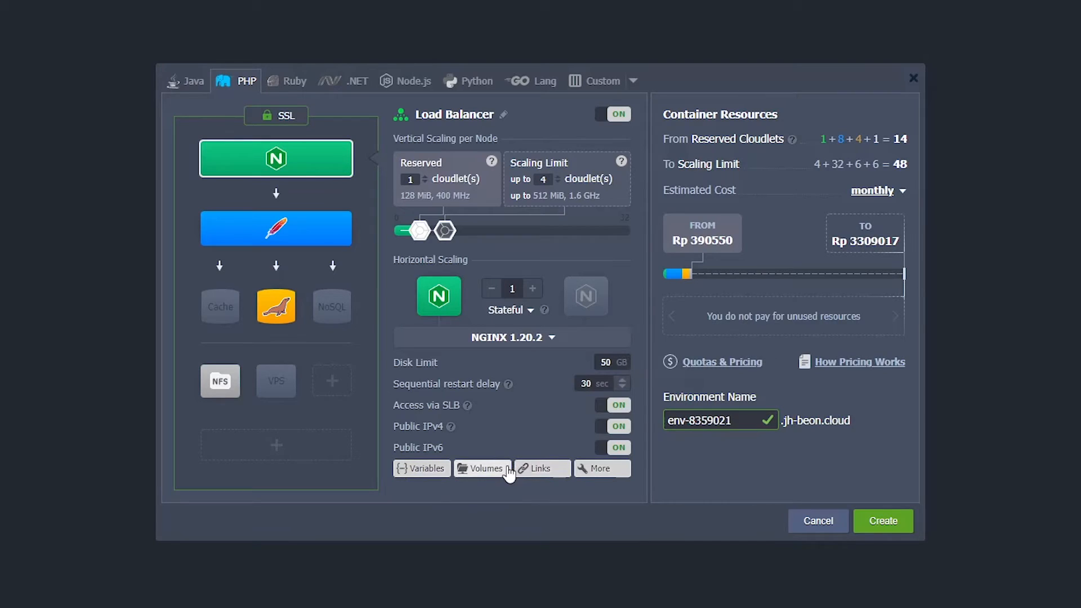
# Step: Show the environment variables in the NGINX load balancer's container layer settings and reposition the settings dialog
pyautogui.click(611, 473)
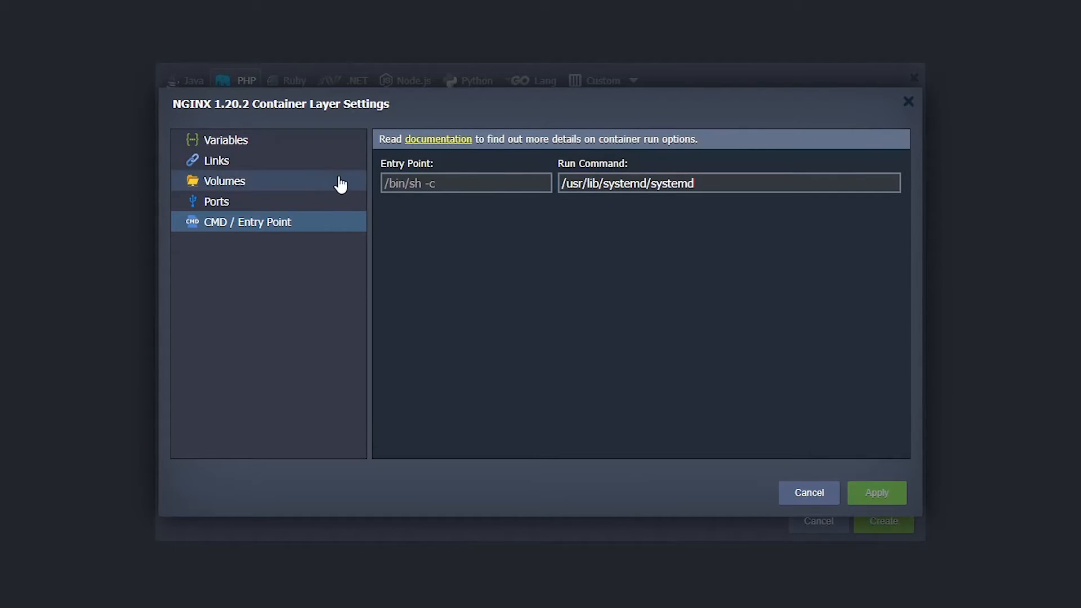
pyautogui.click(306, 145)
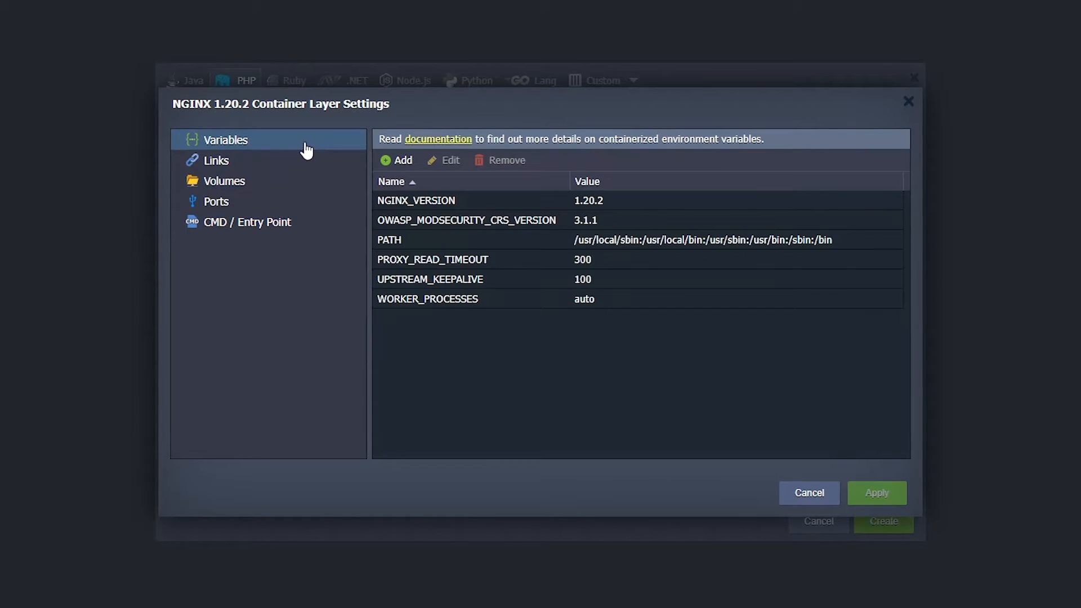
pyautogui.moveTo(392, 98); pyautogui.dragTo(476, 171)
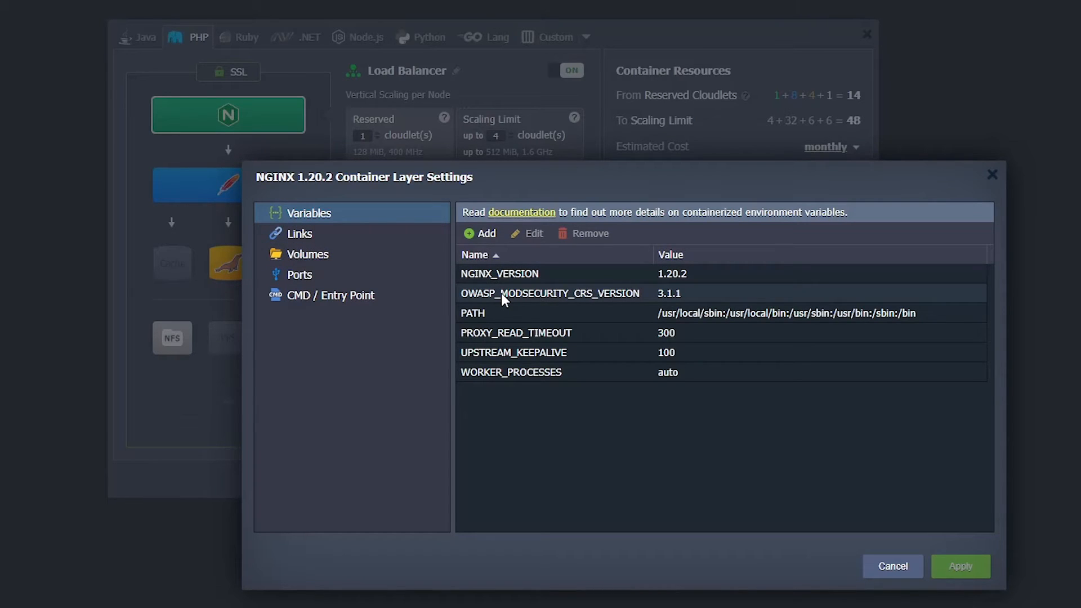
# Step: Open the value of the PROXY_READ_TIMEOUT variable for editing and save it as is
pyautogui.click(661, 275)
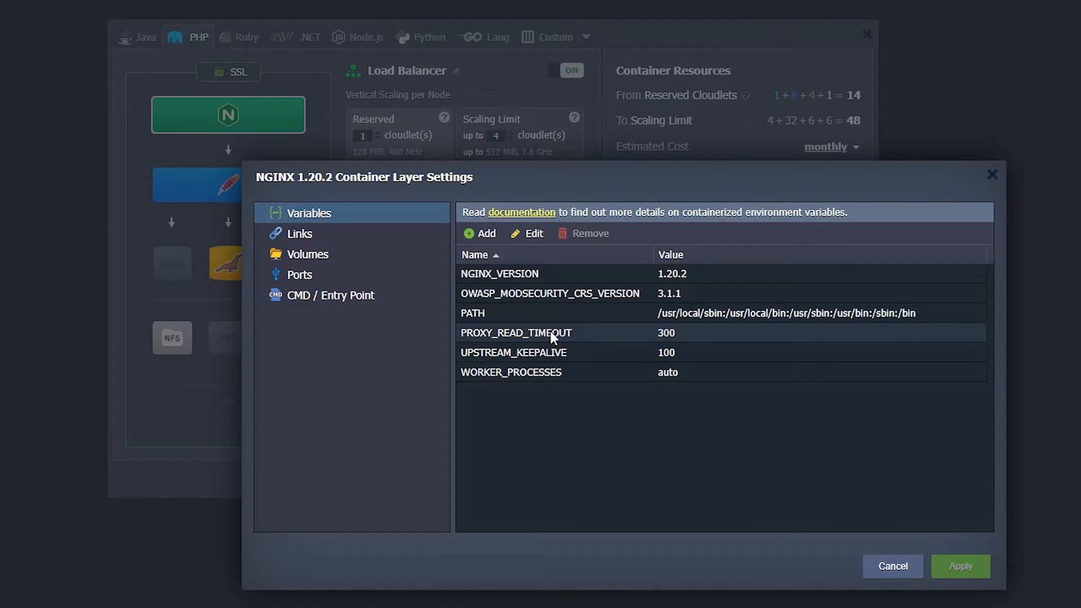
pyautogui.doubleClick(668, 333)
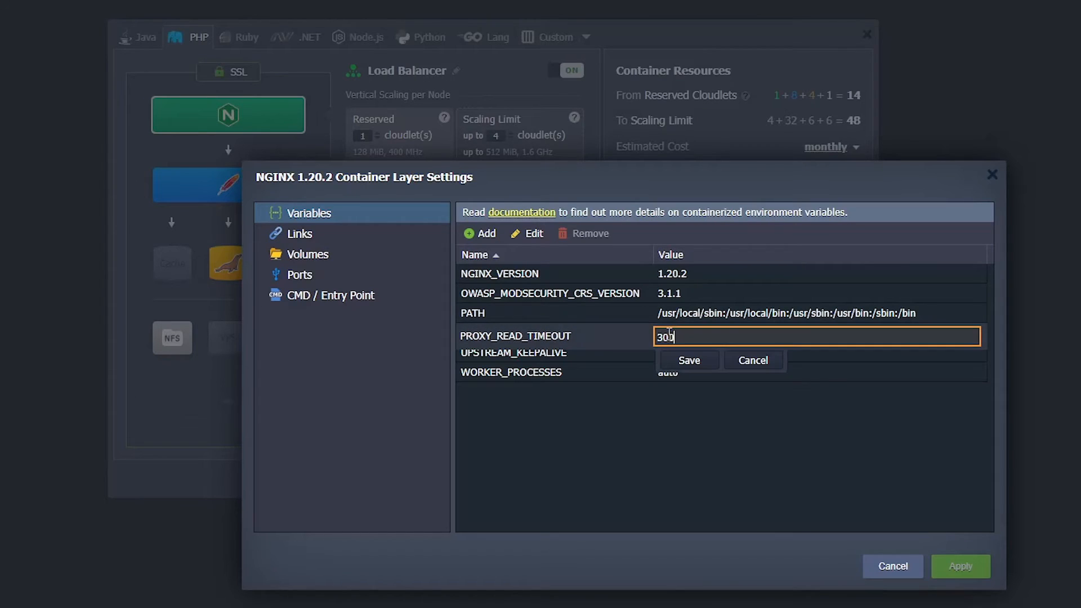
pyautogui.click(707, 361)
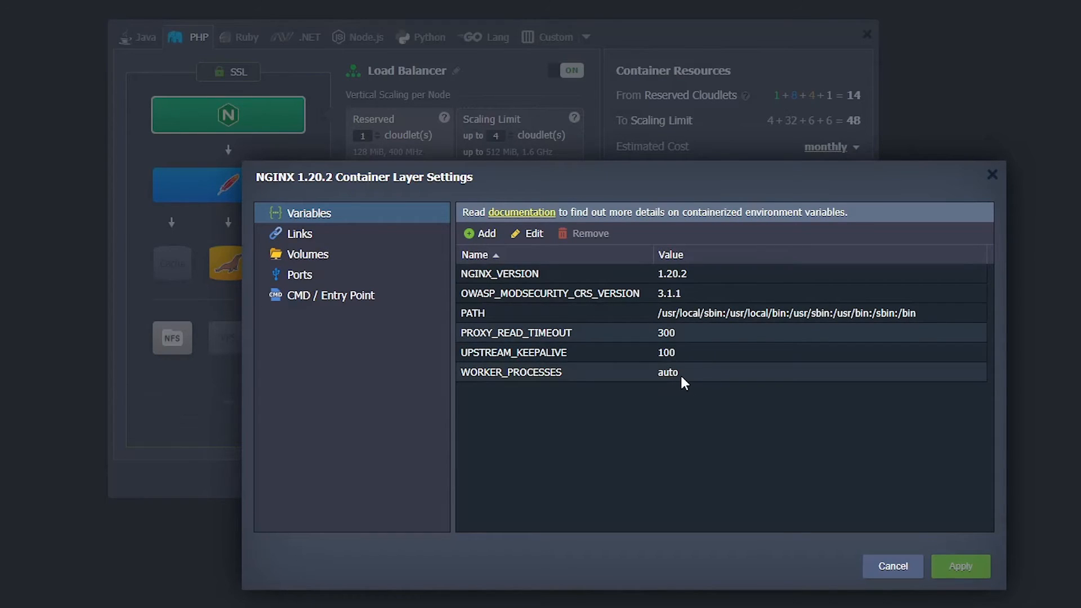
# Step: Show the blank entry for adding a new environment variable to the load balancer container
pyautogui.click(487, 234)
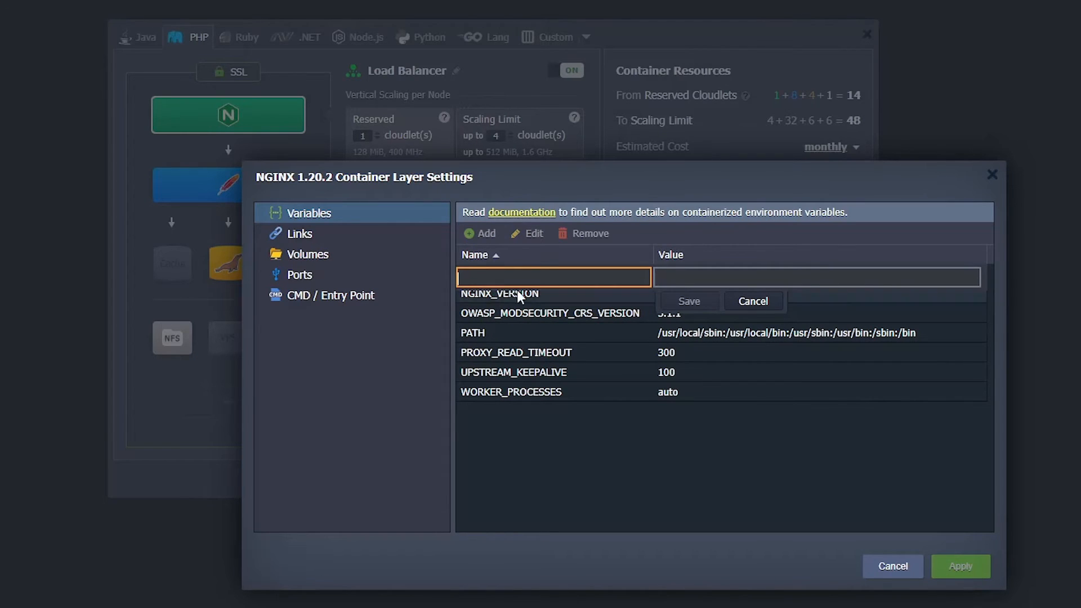
pyautogui.click(705, 398)
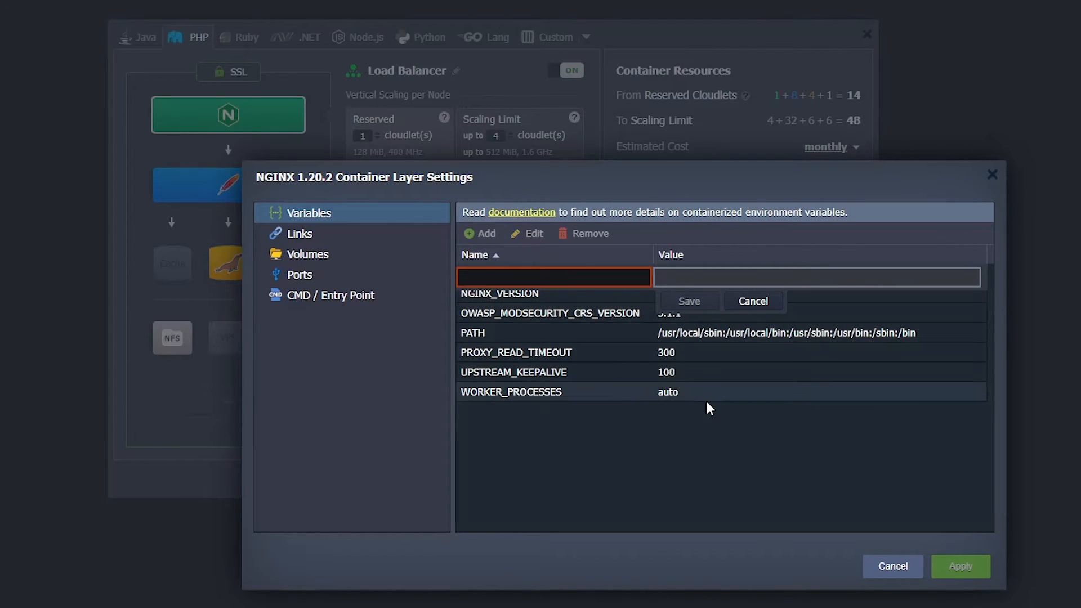
# Step: Add a container link from the NGINX load balancer to the Application Servers node with the alias web1
pyautogui.click(294, 235)
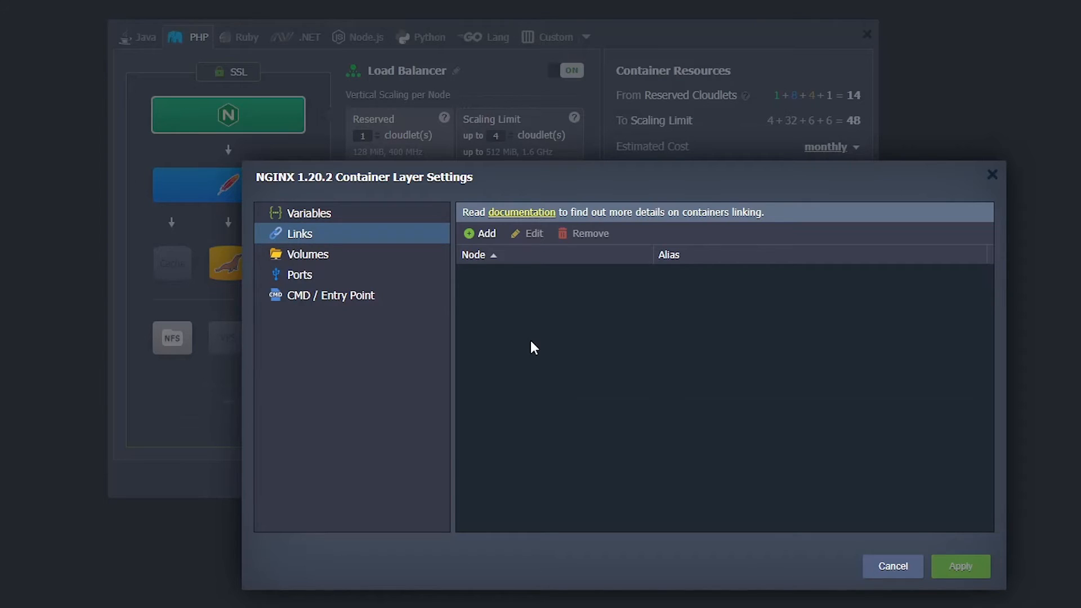
pyautogui.moveTo(545, 176); pyautogui.dragTo(693, 191)
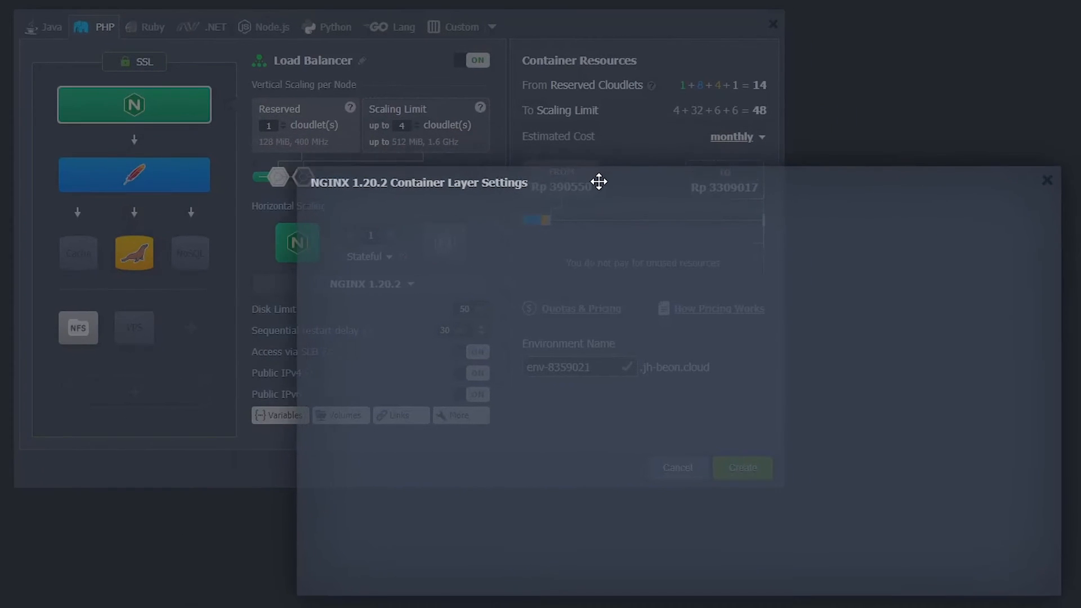
pyautogui.moveTo(599, 181); pyautogui.dragTo(596, 178)
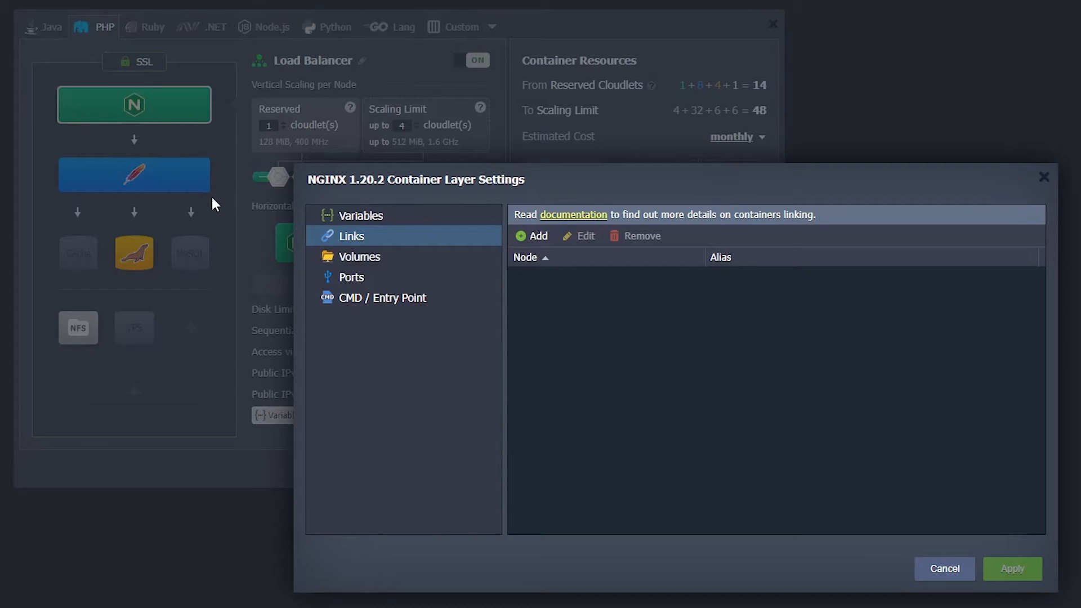
pyautogui.click(529, 236)
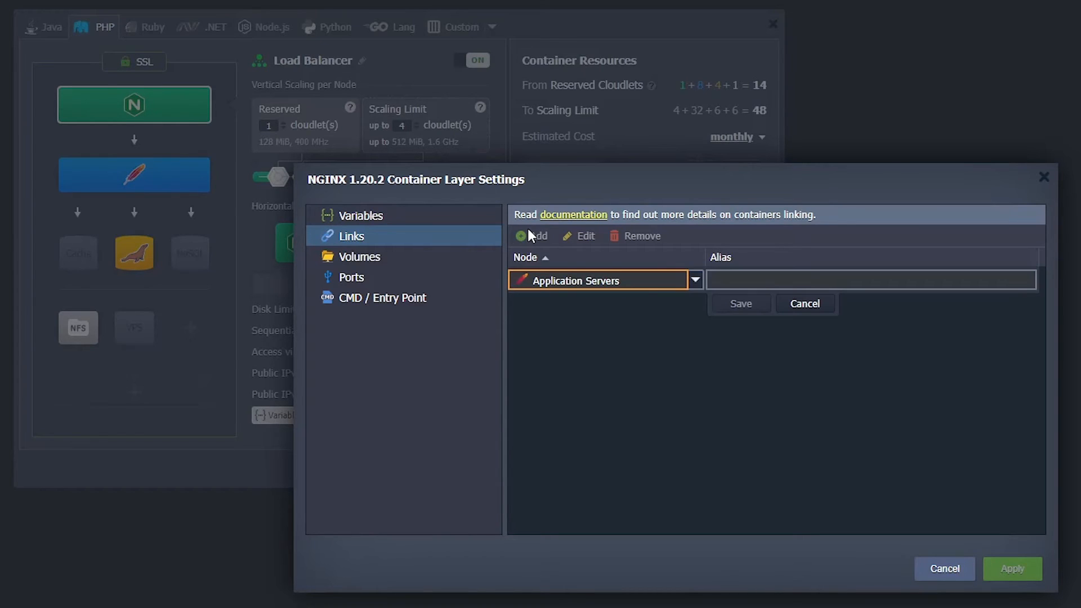
pyautogui.click(648, 289)
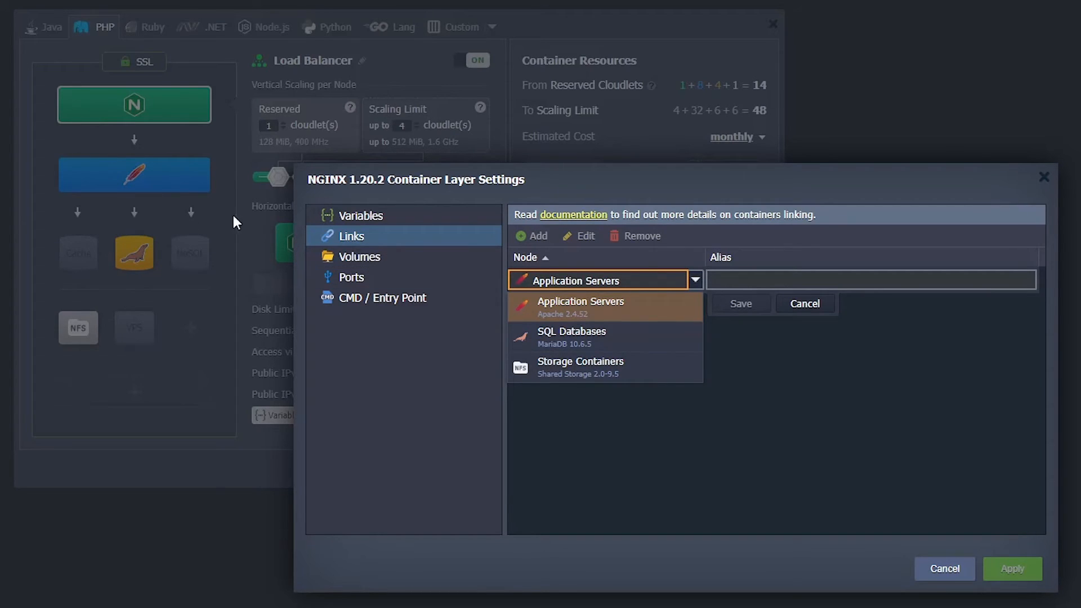
pyautogui.click(593, 299)
pyautogui.click(752, 287)
pyautogui.write('web1')
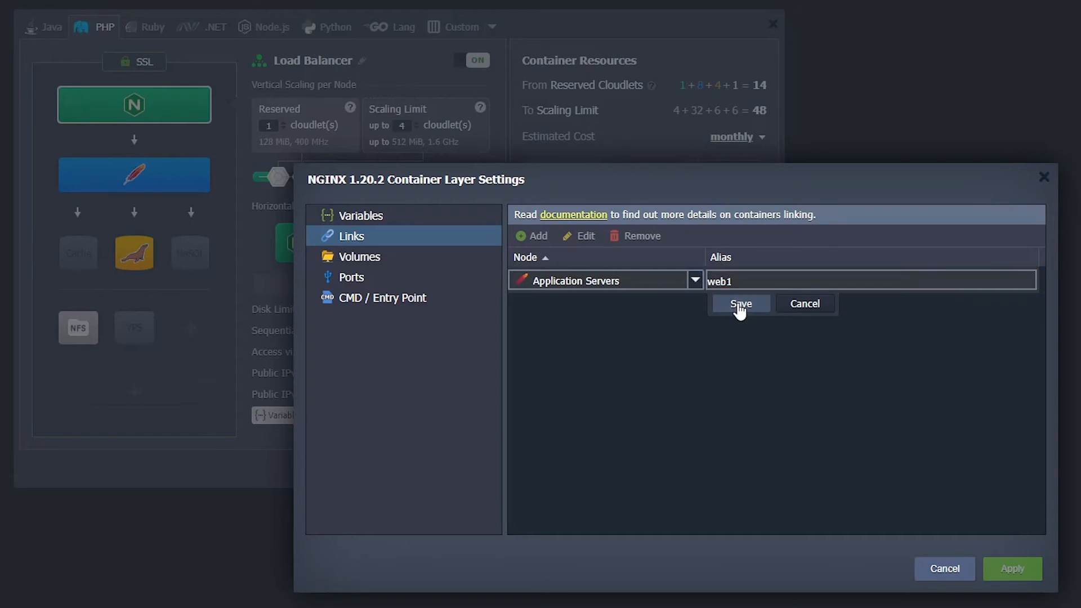
pyautogui.click(740, 305)
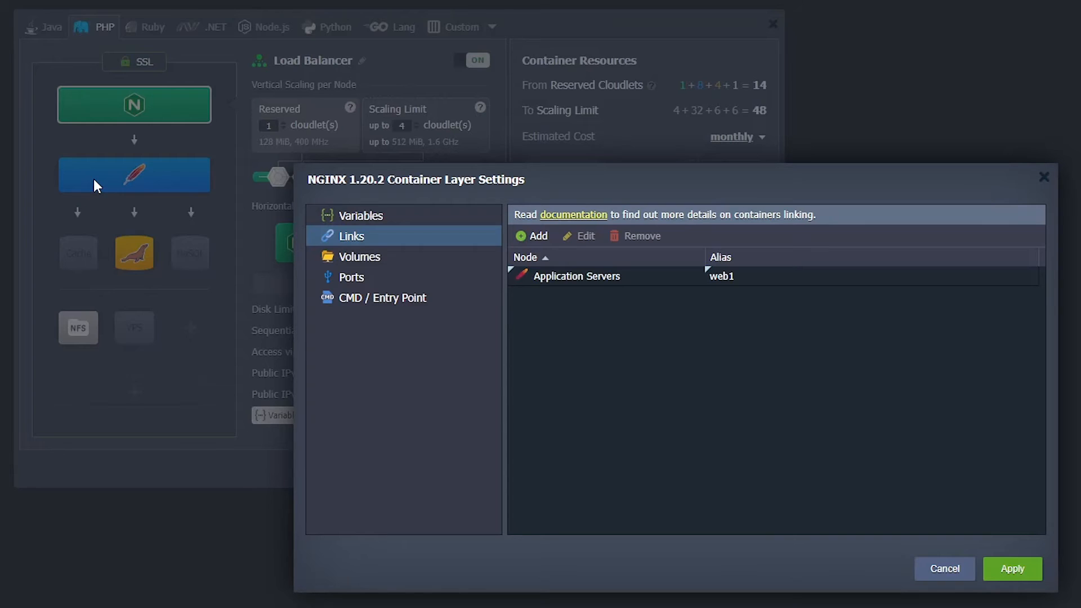
# Step: Start a new data container volume for the load balancer with Shared Storage 2.0-9.5 as the NFS server
pyautogui.click(423, 269)
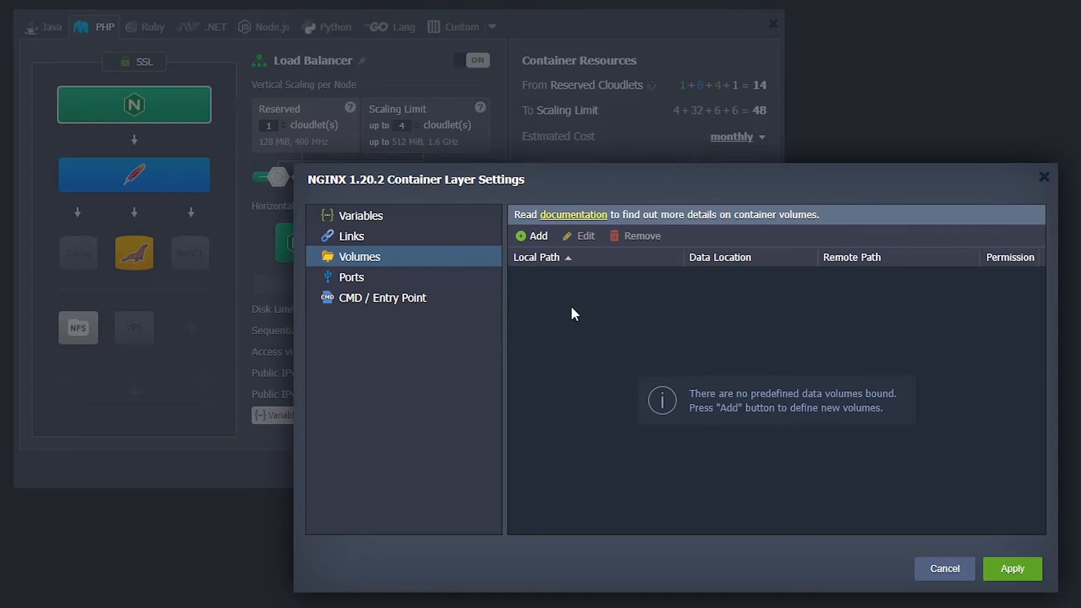
pyautogui.click(542, 237)
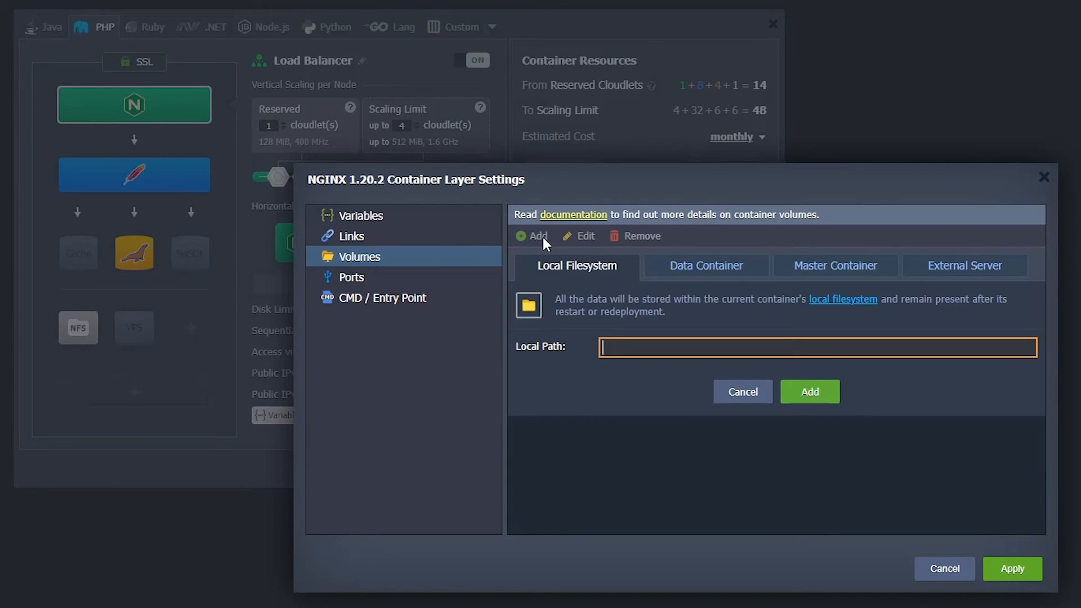
pyautogui.click(690, 266)
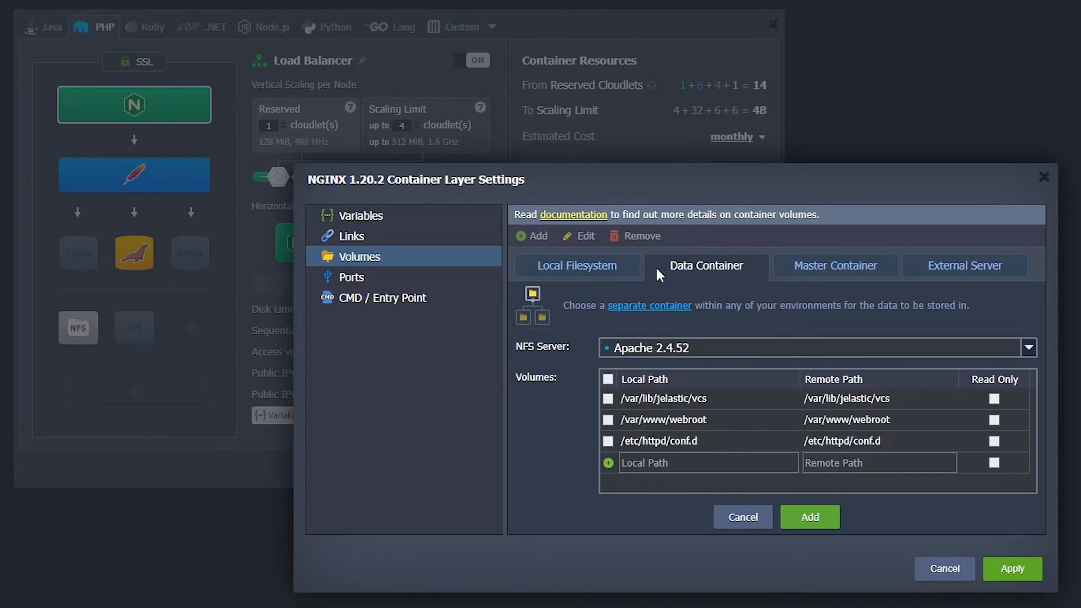
pyautogui.click(659, 349)
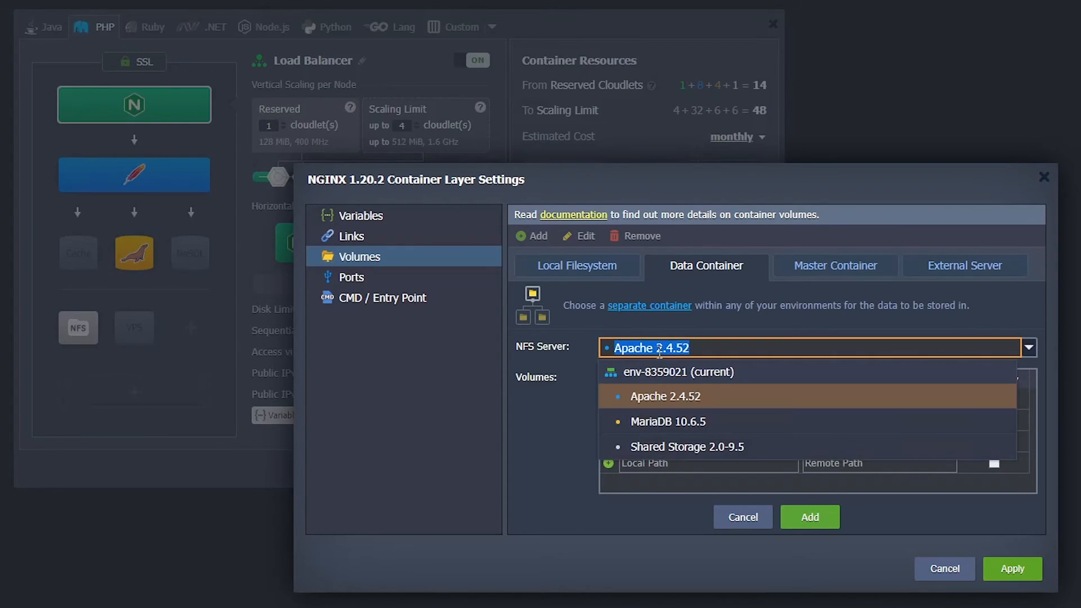
pyautogui.click(661, 448)
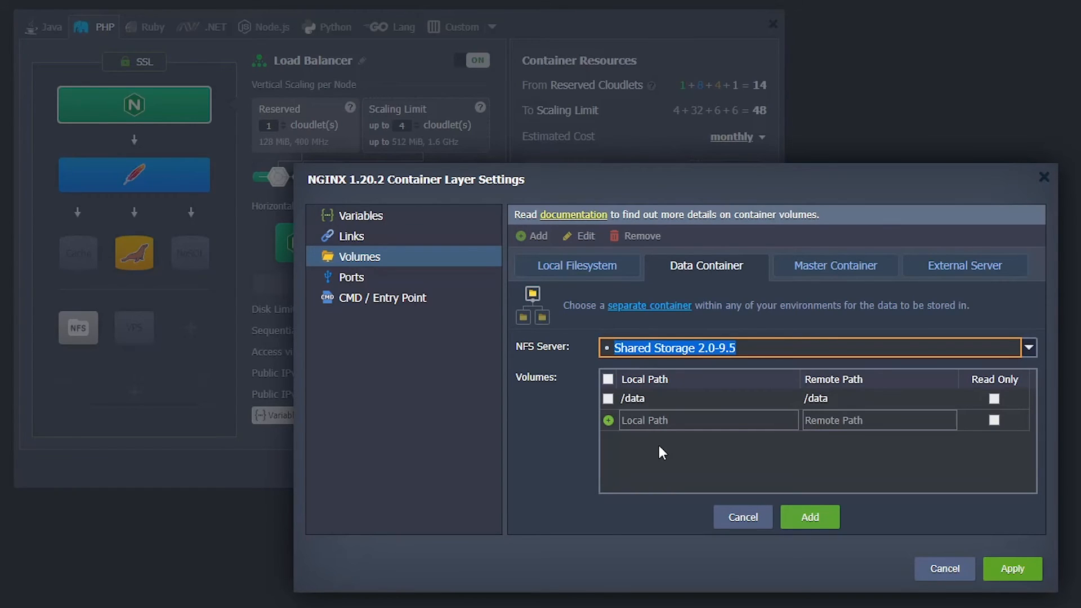
# Step: Map the local path /cache to the remote path /data and add it as a volume
pyautogui.click(660, 420)
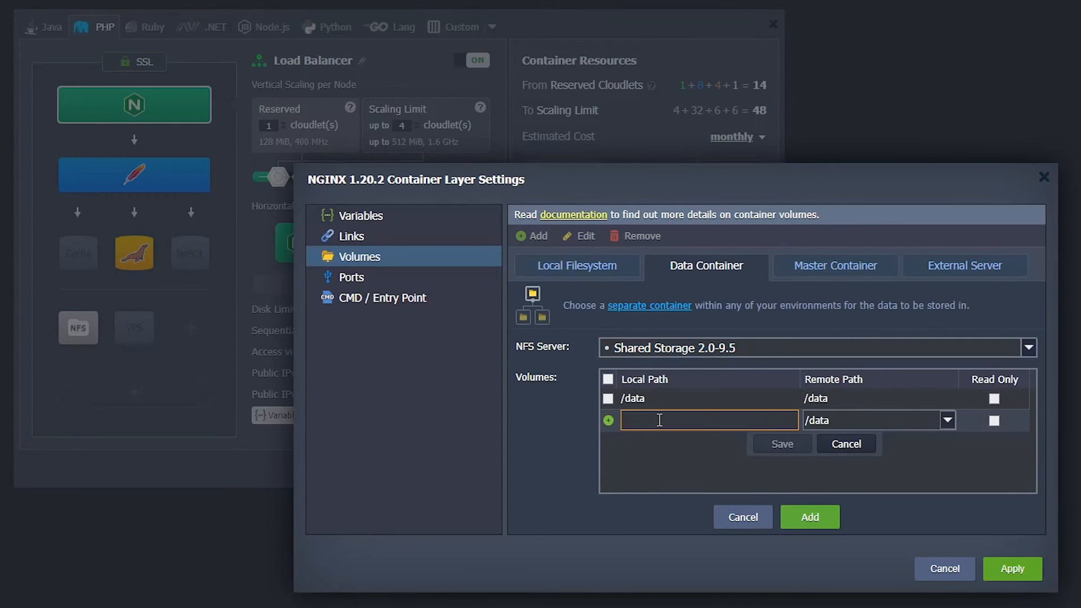
pyautogui.click(665, 396)
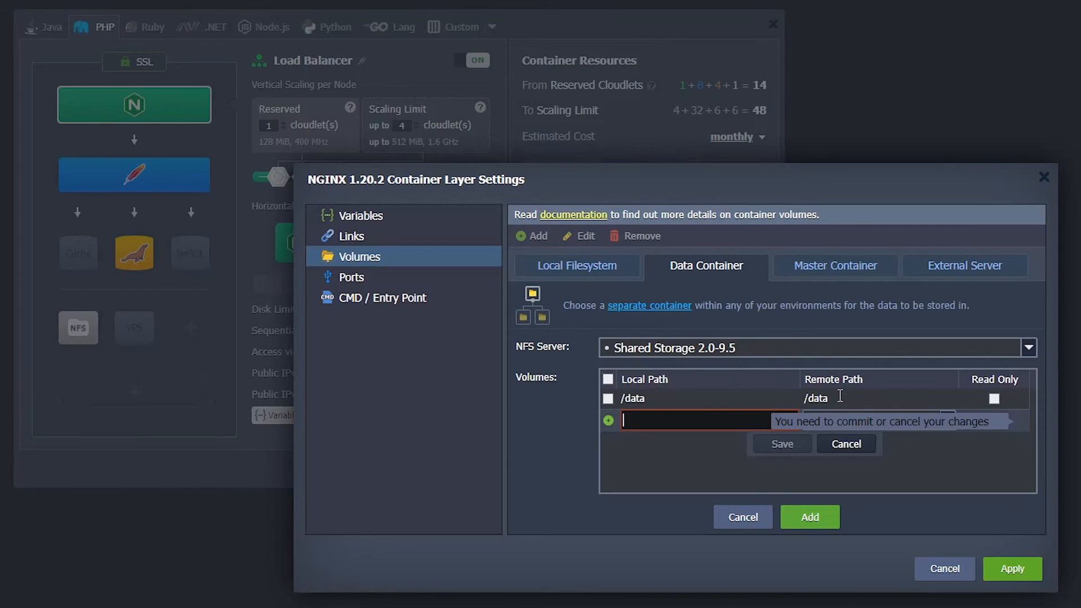
pyautogui.write('/cache')
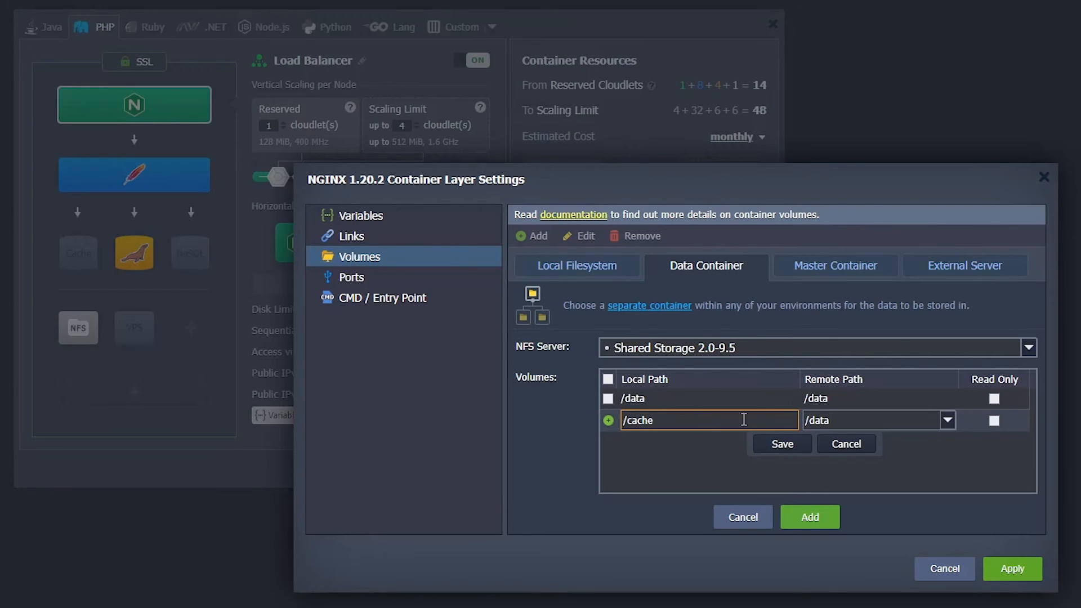
pyautogui.click(830, 421)
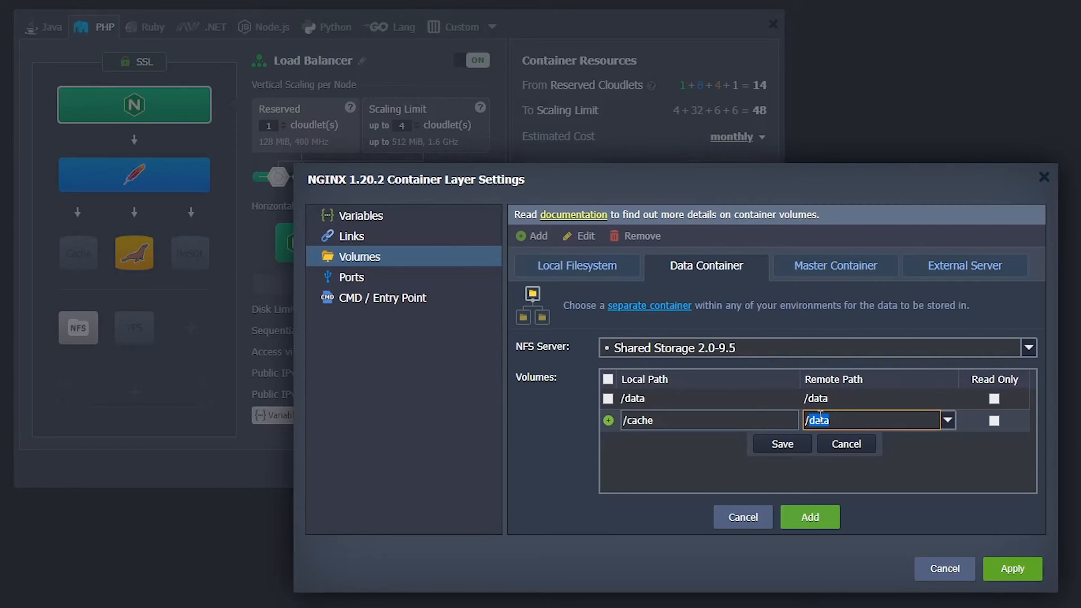
pyautogui.click(767, 415)
pyautogui.click(838, 419)
pyautogui.click(782, 443)
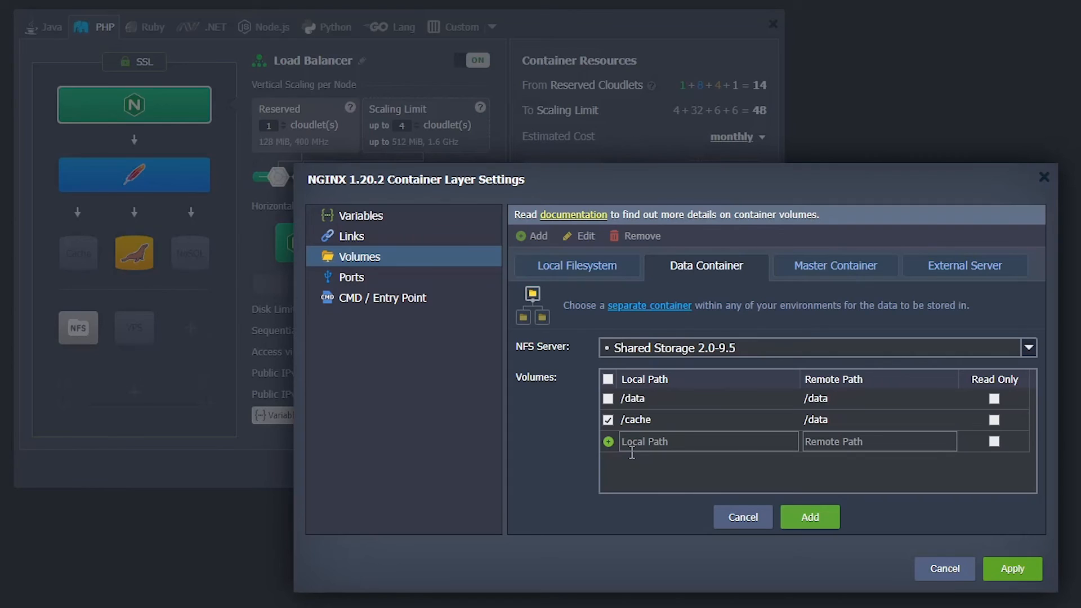
pyautogui.click(810, 516)
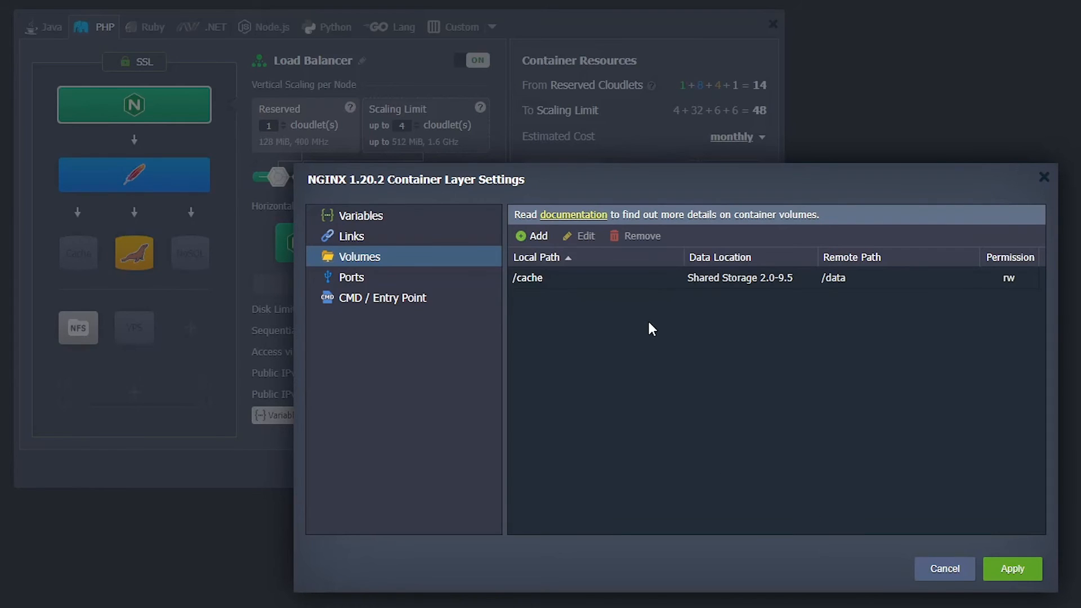
# Step: Review the container's ports and its CMD / Entry Point options, and apply the NGINX layer settings
pyautogui.click(415, 282)
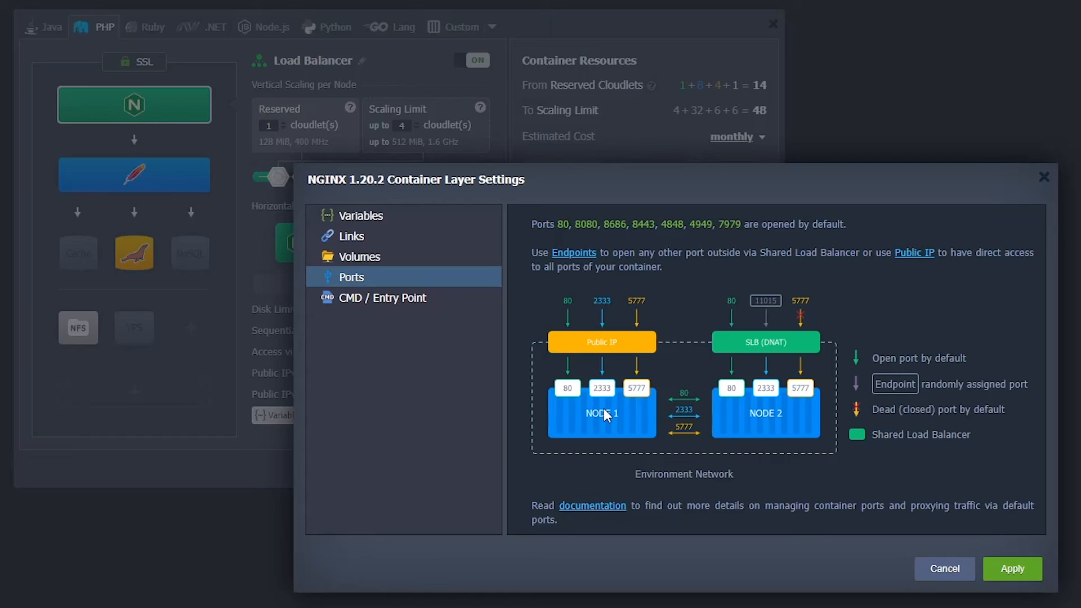
pyautogui.click(415, 304)
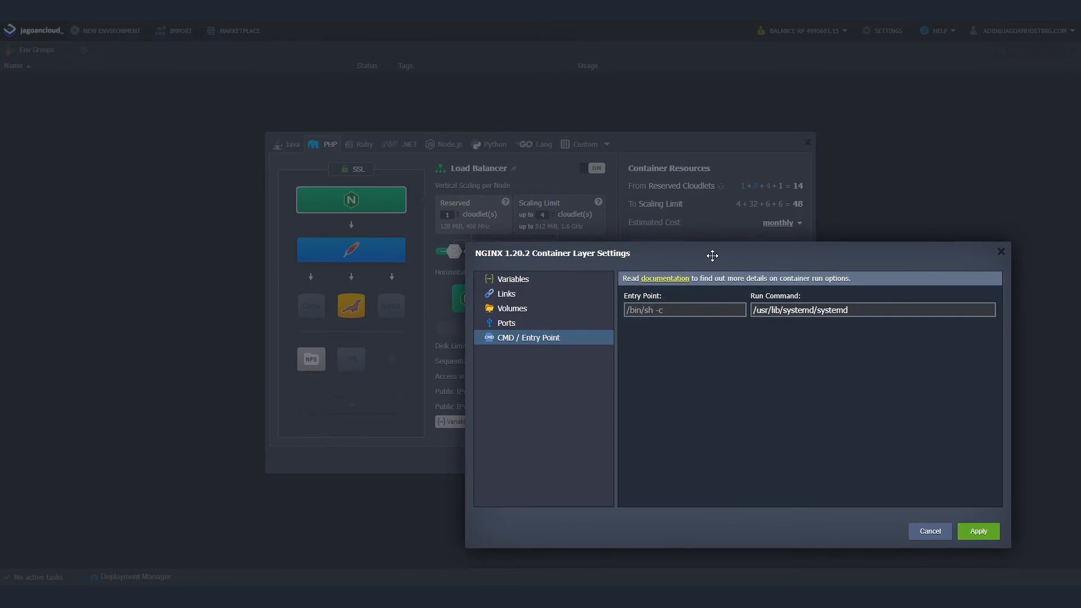
pyautogui.moveTo(634, 183); pyautogui.dragTo(591, 46)
pyautogui.moveTo(681, 158); pyautogui.dragTo(681, 158)
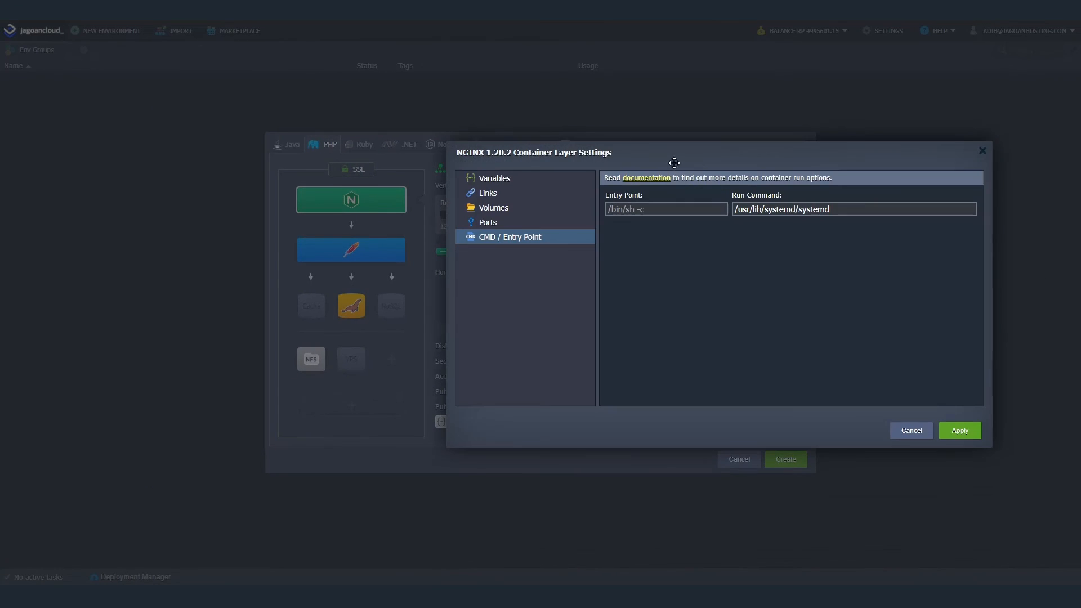
pyautogui.click(958, 434)
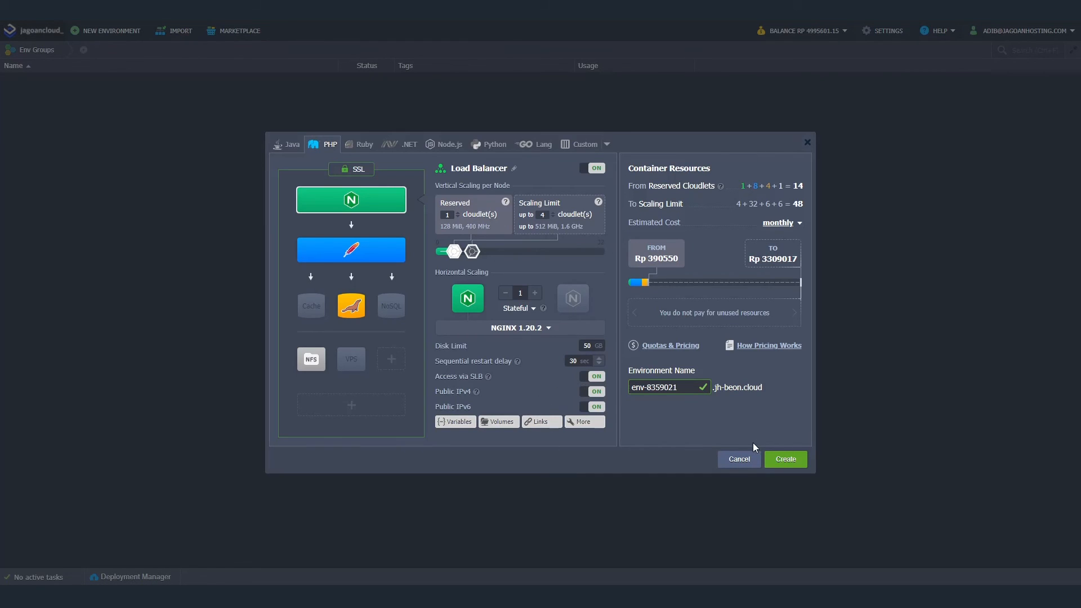
# Step: Create the PHP environment env-8359021 with its configured layers
pyautogui.moveTo(330, 201)
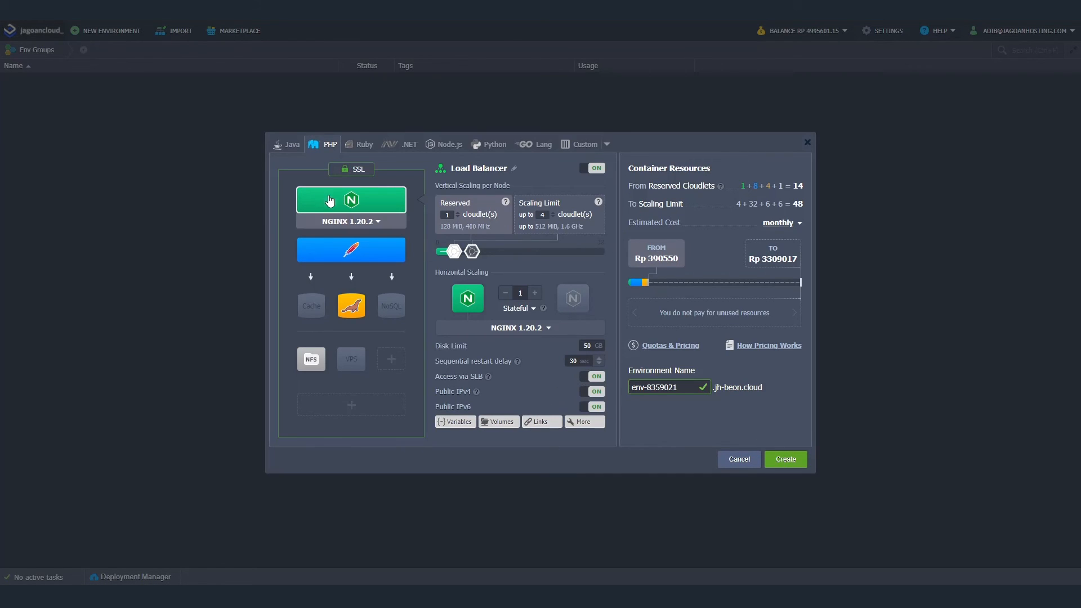
pyautogui.moveTo(347, 311)
pyautogui.click(778, 469)
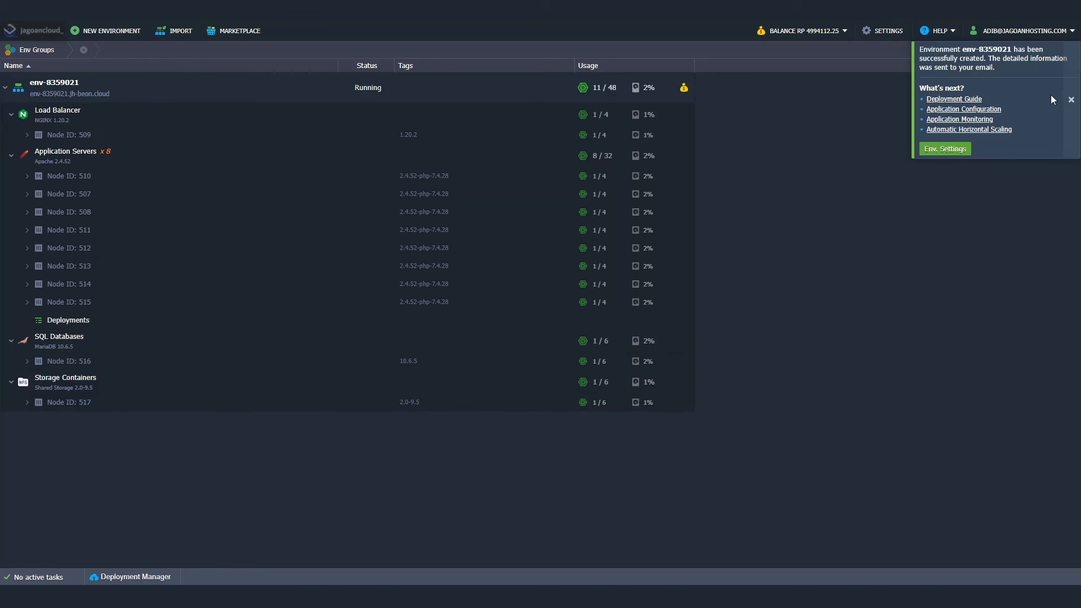
# Step: Reopen the topology of env-8359021 and reduce the Application Servers layer to 3 nodes
pyautogui.moveTo(270, 185)
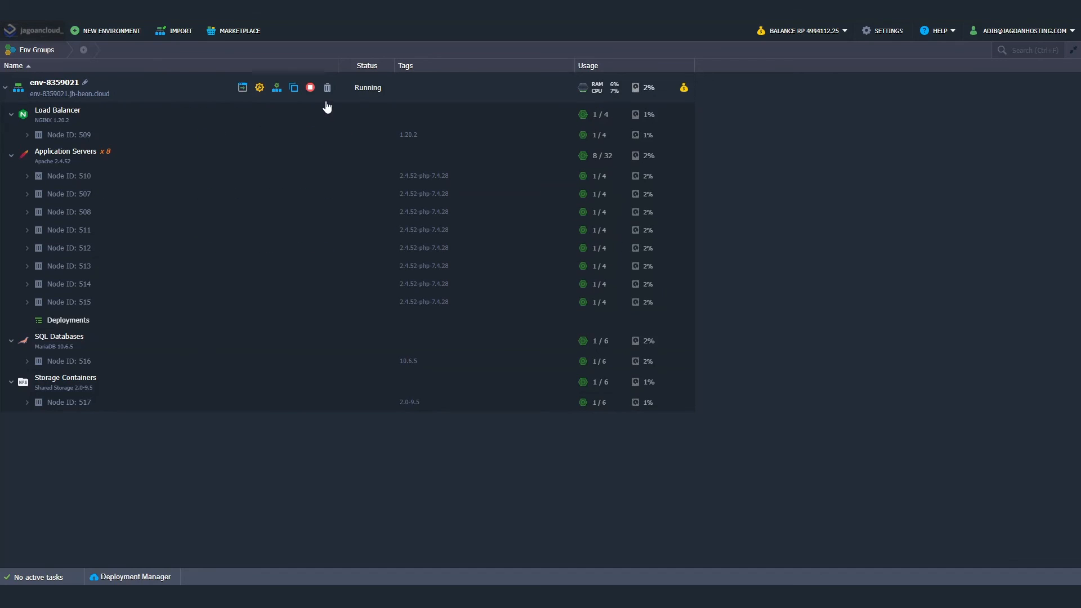
pyautogui.click(271, 92)
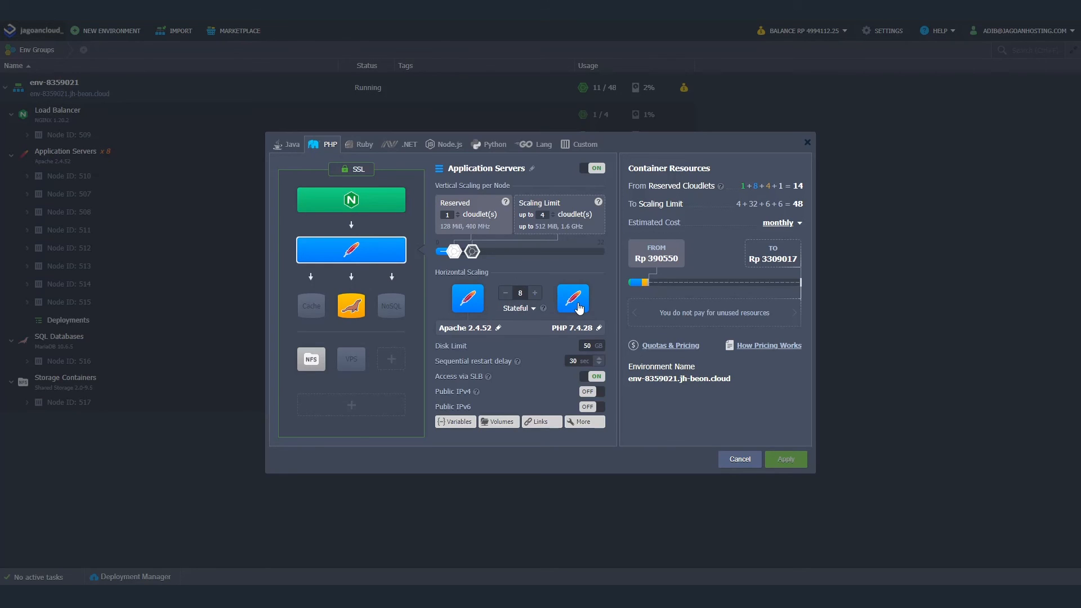
pyautogui.click(506, 293)
pyautogui.click(506, 293)
pyautogui.click(506, 293)
pyautogui.click(506, 293)
pyautogui.click(505, 292)
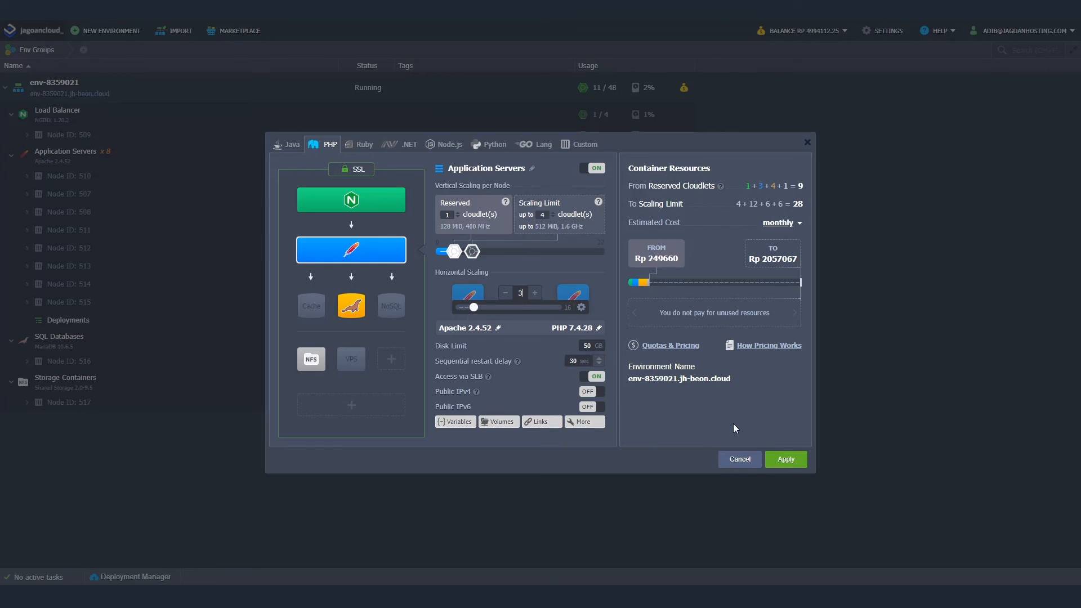
# Step: Apply the topology change, confirm the removal of the surplus application server nodes and dismiss the notification
pyautogui.click(787, 460)
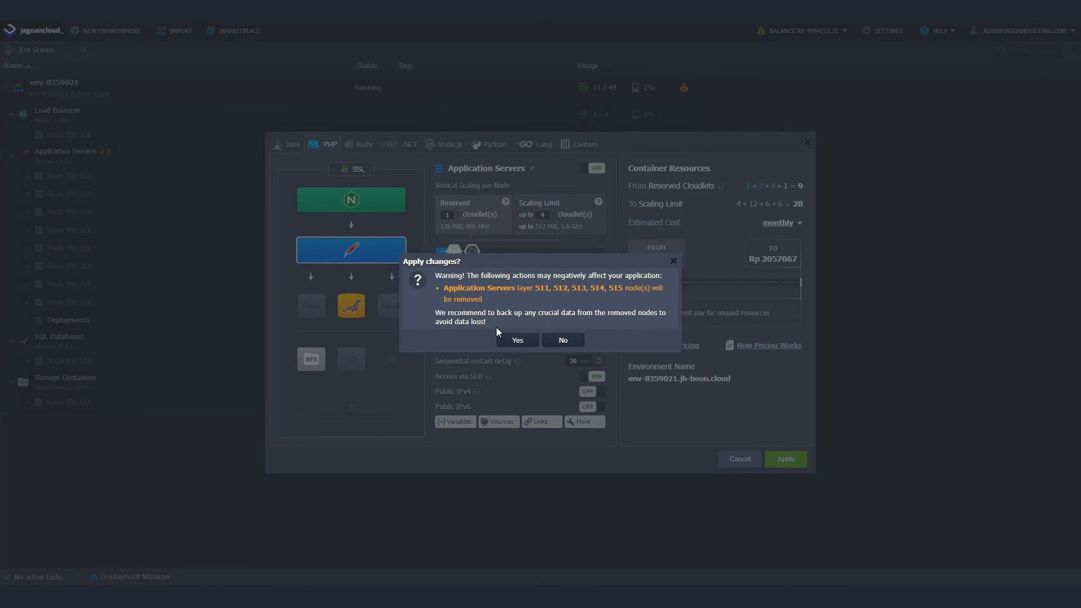
pyautogui.click(517, 340)
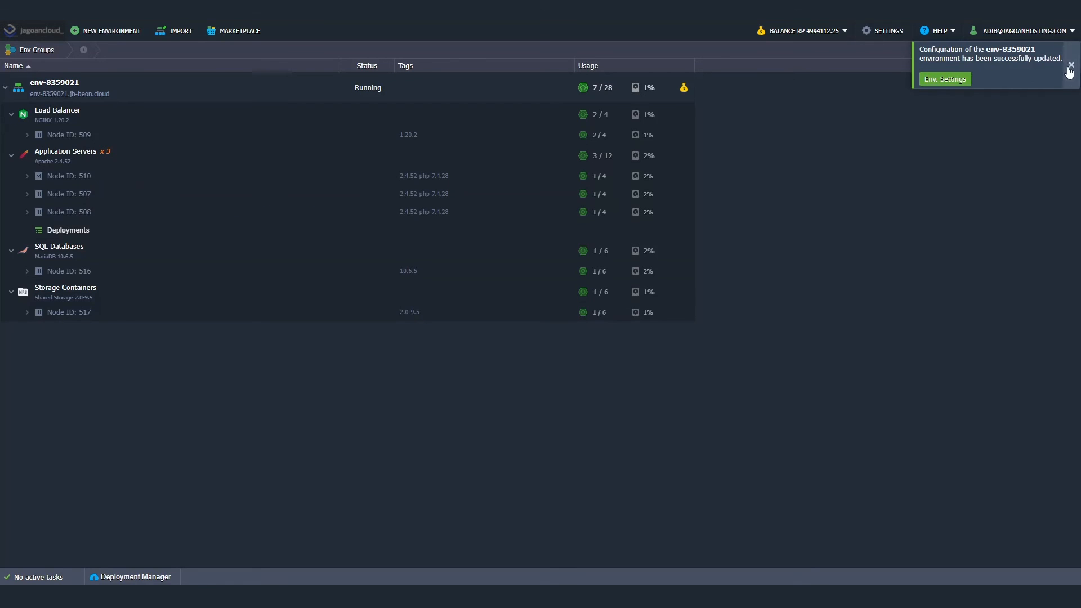
pyautogui.click(1069, 67)
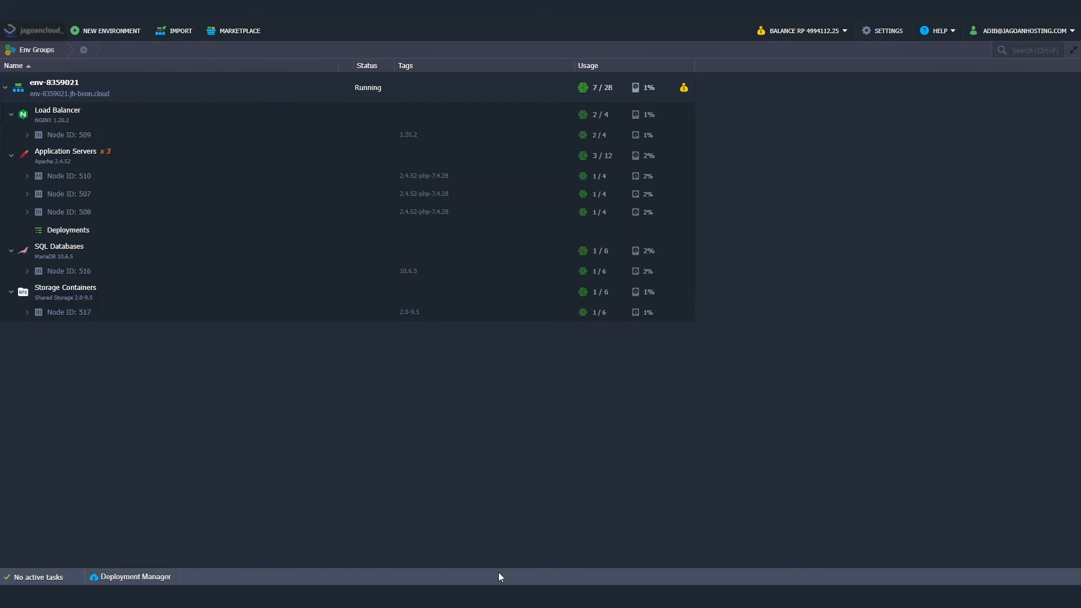